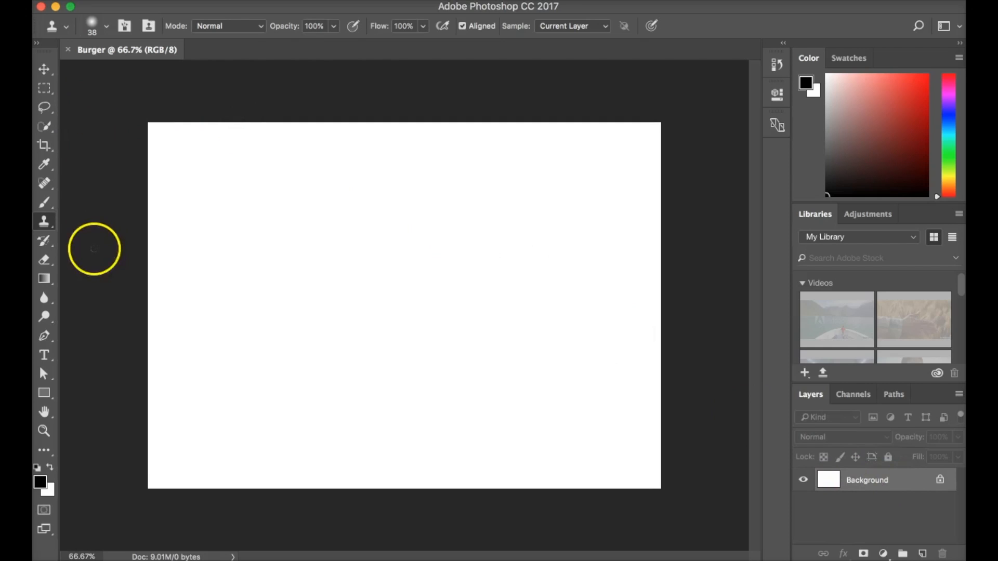
# Step: Activate the Brush tool and set the brush size to 100 px
pyautogui.click(51, 206)
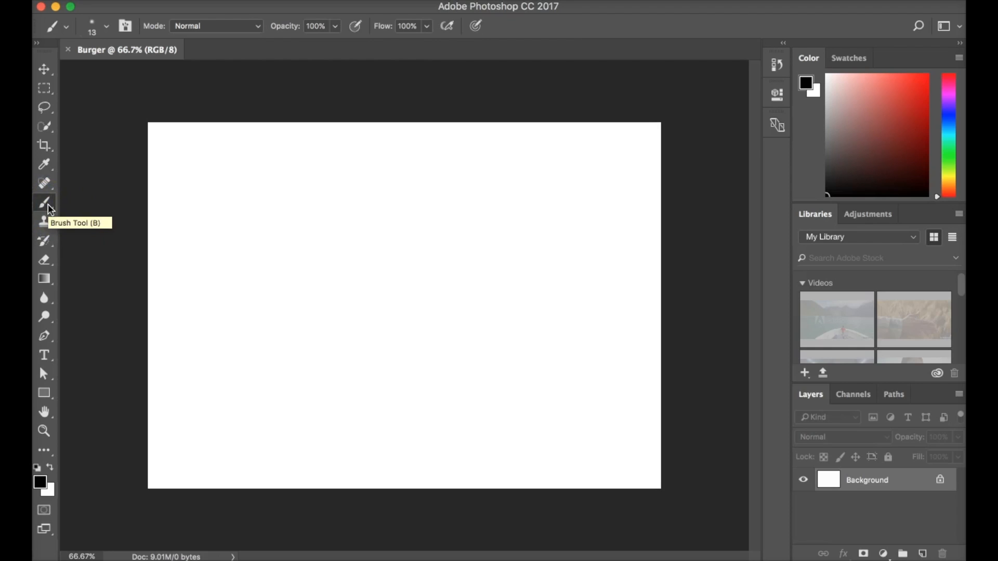
pyautogui.click(106, 27)
pyautogui.moveTo(117, 72)
pyautogui.mouseDown()
pyautogui.moveTo(145, 73)
pyautogui.moveTo(127, 79)
pyautogui.mouseUp()
pyautogui.click(307, 78)
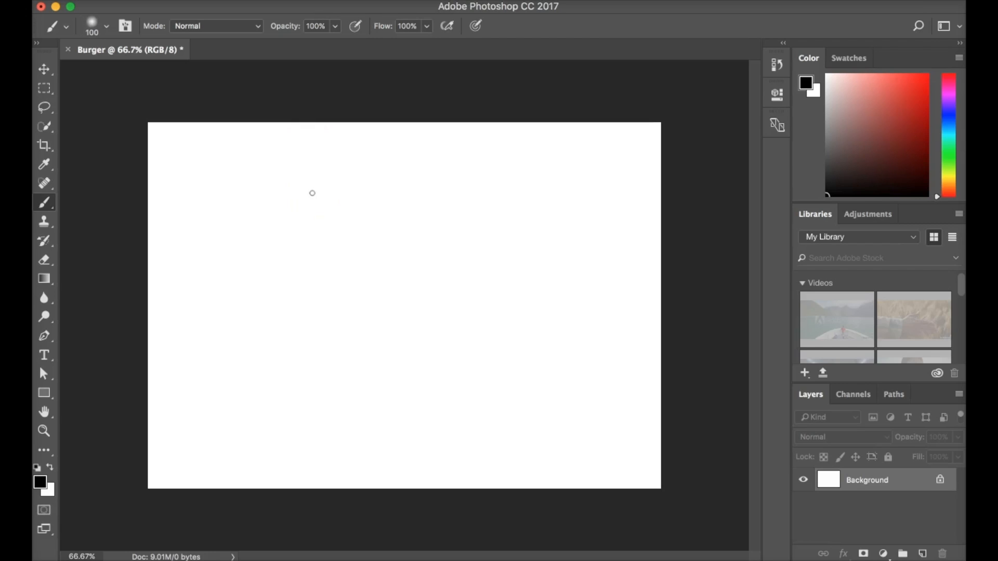
# Step: Enlarge the brush step by step to 1700 px over the blank canvas
pyautogui.press(']')
pyautogui.press(']')
pyautogui.press(']')
pyautogui.press(']')
pyautogui.press('[')
pyautogui.press('[')
pyautogui.press(']')
pyautogui.press(']')
pyautogui.press(']')
pyautogui.press(']')
pyautogui.press(']')
pyautogui.press(']')
pyautogui.press(']')
pyautogui.press(']')
pyautogui.press(']')
pyautogui.press(']')
pyautogui.press(']')
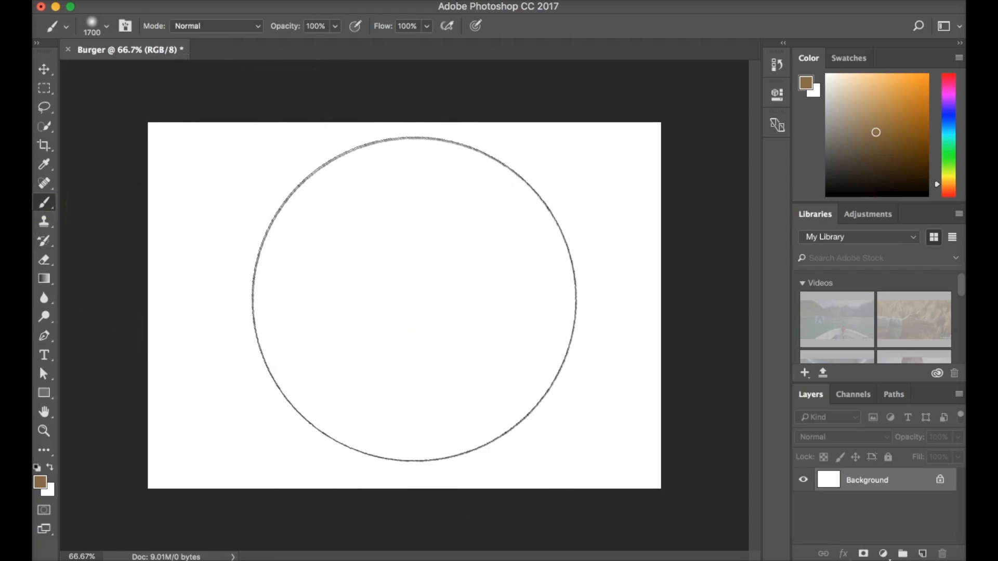
# Step: Shrink and enlarge the brush repeatedly to try out sizes, ending at 1100 px
pyautogui.press('[')
pyautogui.press('[')
pyautogui.press('[')
pyautogui.press('[')
pyautogui.press('[')
pyautogui.press('[')
pyautogui.press('[')
pyautogui.press('[')
pyautogui.press(']')
pyautogui.press(']')
pyautogui.press(']')
pyautogui.press(']')
pyautogui.press(']')
pyautogui.press(']')
pyautogui.press('[')
pyautogui.press('[')
pyautogui.press('[')
pyautogui.press('[')
pyautogui.press('[')
pyautogui.press('[')
pyautogui.press('[')
pyautogui.press('[')
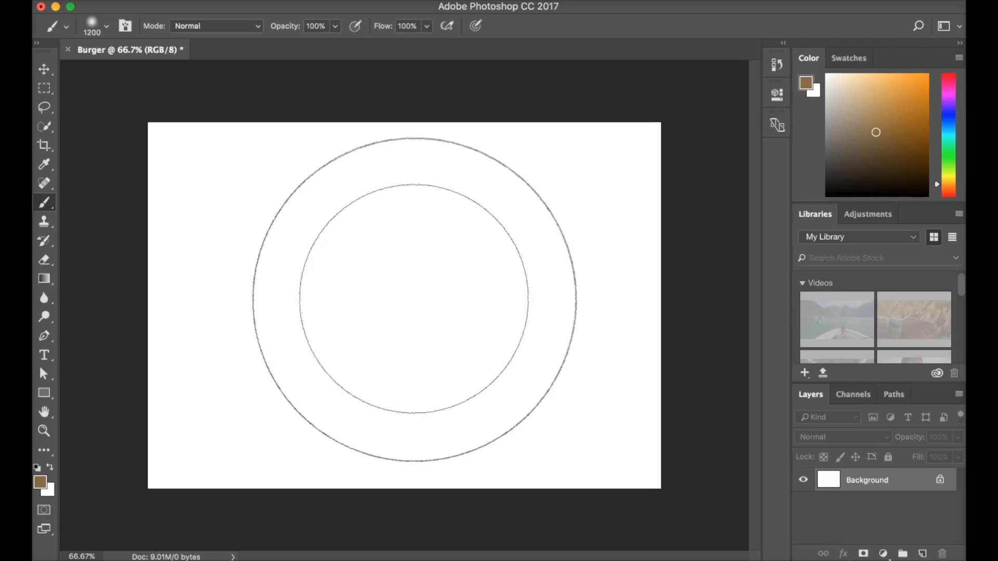
pyautogui.press(']')
pyautogui.press(']')
pyautogui.press(']')
pyautogui.press(']')
pyautogui.press(']')
pyautogui.press(']')
pyautogui.press('[')
pyautogui.press('[')
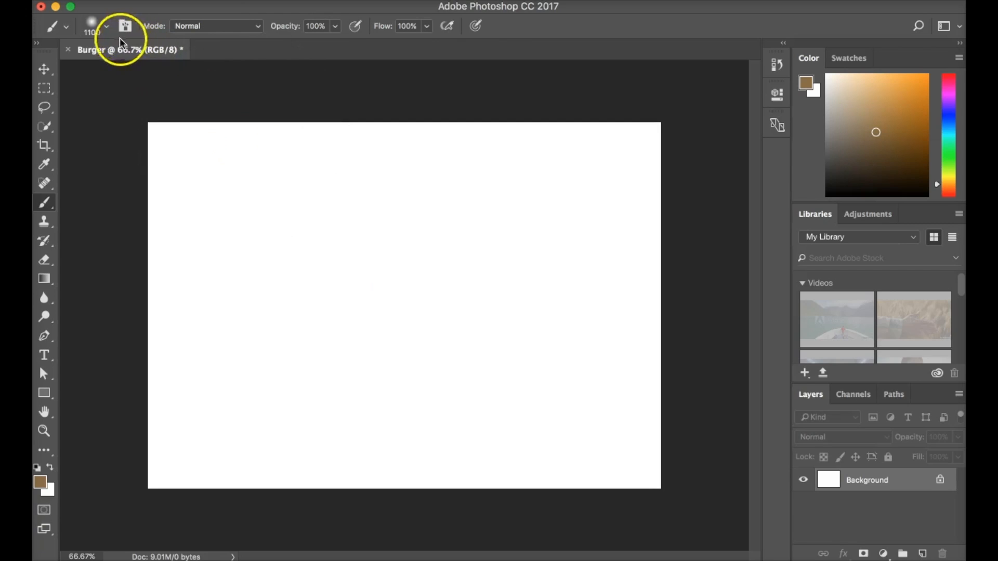
# Step: Reduce the soft brush to 71 px and handwrite a short name in black across the upper half of the canvas
pyautogui.click(107, 28)
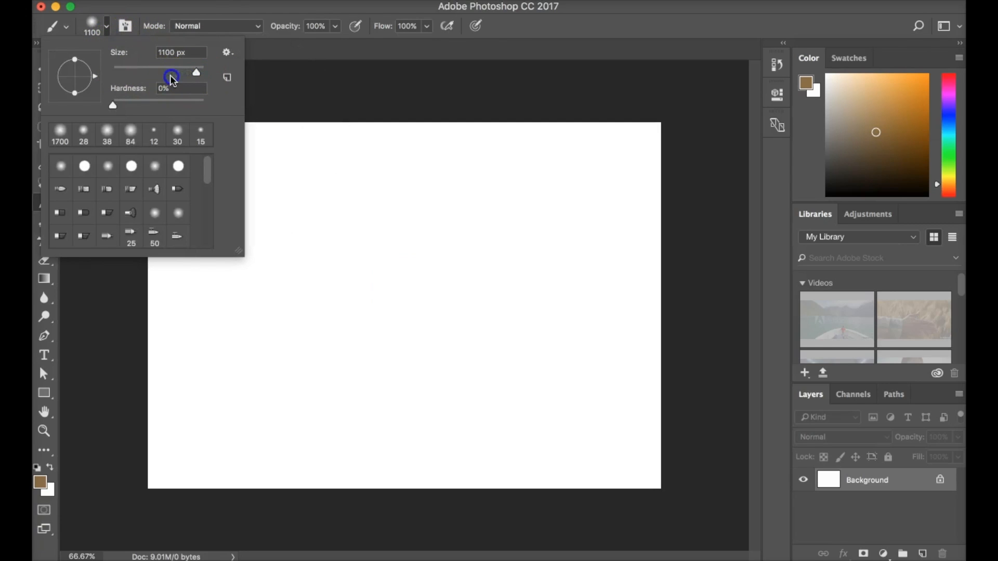
pyautogui.moveTo(199, 78); pyautogui.dragTo(131, 79)
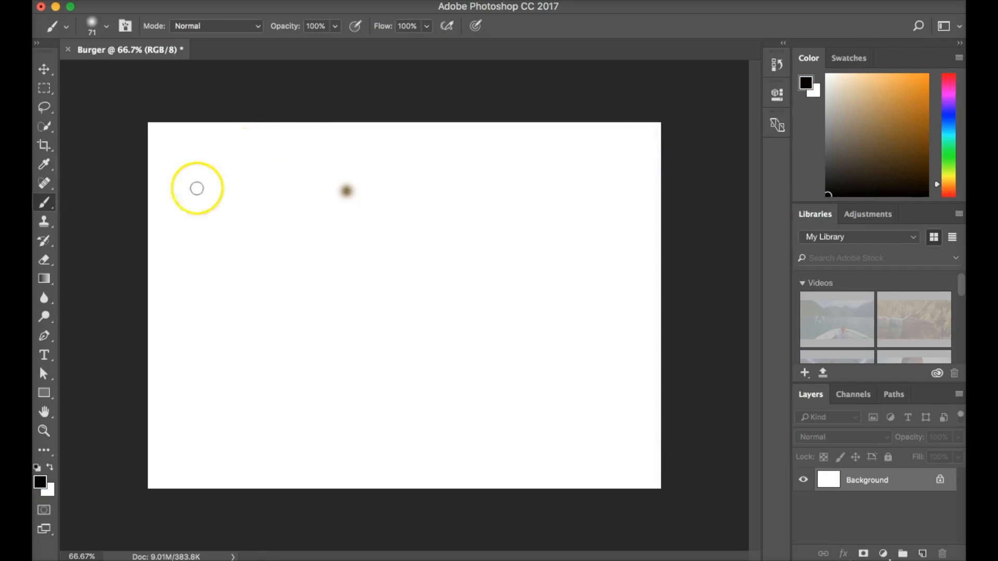
pyautogui.moveTo(215, 169)
pyautogui.mouseDown()
pyautogui.moveTo(219, 267)
pyautogui.moveTo(231, 194)
pyautogui.moveTo(283, 148)
pyautogui.moveTo(311, 284)
pyautogui.mouseUp()
pyautogui.moveTo(328, 222)
pyautogui.mouseDown()
pyautogui.moveTo(328, 281)
pyautogui.moveTo(335, 201)
pyautogui.moveTo(359, 200)
pyautogui.mouseUp()
pyautogui.click(374, 283)
pyautogui.moveTo(476, 183)
pyautogui.mouseDown()
pyautogui.moveTo(516, 257)
pyautogui.moveTo(486, 171)
pyautogui.mouseUp()
pyautogui.moveTo(582, 229)
pyautogui.mouseDown()
pyautogui.moveTo(604, 273)
pyautogui.moveTo(562, 302)
pyautogui.moveTo(509, 295)
pyautogui.mouseUp()
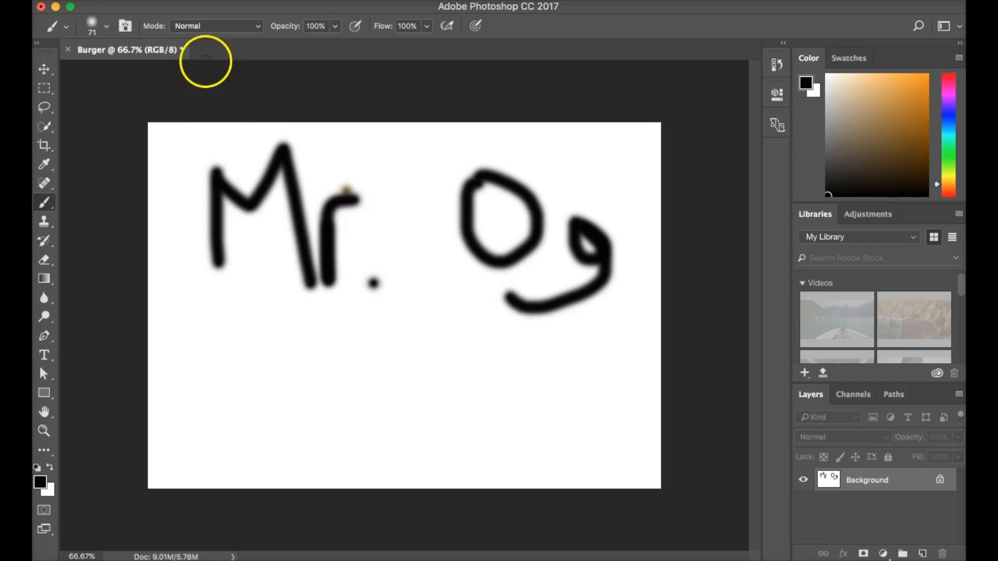
# Step: Set the brush hardness to 100%
pyautogui.click(106, 26)
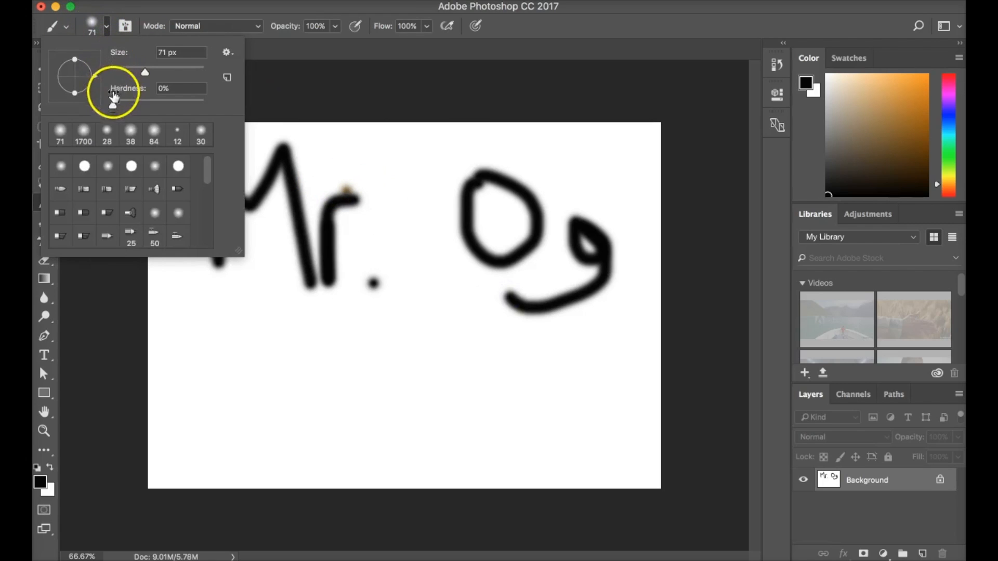
pyautogui.moveTo(112, 107); pyautogui.dragTo(206, 111)
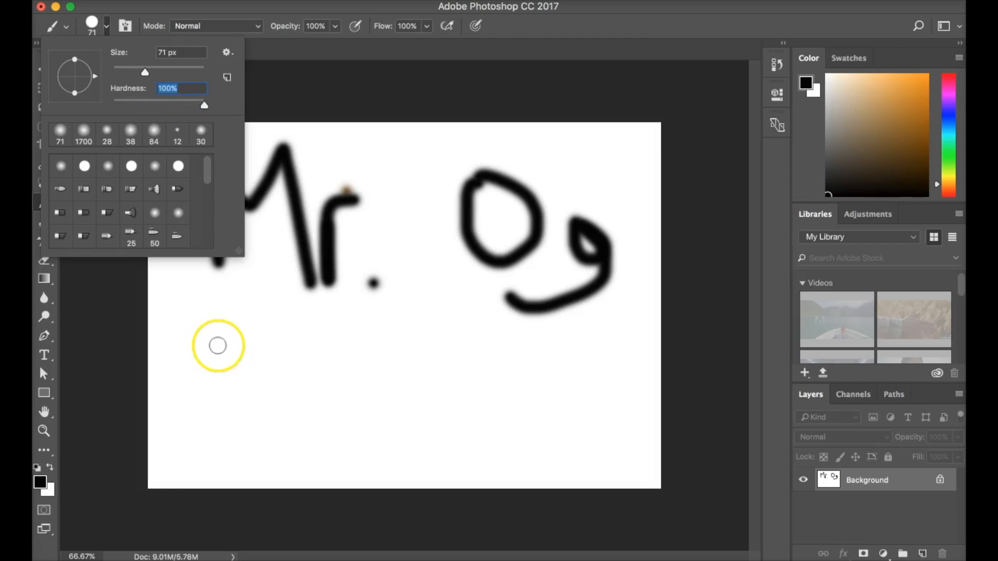
# Step: Handwrite the same name with the hard brush in the lower half and dab a dot on the upper M
pyautogui.click(189, 334)
pyautogui.moveTo(190, 333); pyautogui.dragTo(183, 432)
pyautogui.moveTo(186, 379)
pyautogui.mouseDown()
pyautogui.moveTo(195, 331)
pyautogui.moveTo(221, 375)
pyautogui.moveTo(253, 339)
pyautogui.moveTo(273, 348)
pyautogui.moveTo(283, 442)
pyautogui.mouseUp()
pyautogui.moveTo(318, 395)
pyautogui.mouseDown()
pyautogui.moveTo(318, 450)
pyautogui.moveTo(340, 359)
pyautogui.moveTo(347, 399)
pyautogui.mouseUp()
pyautogui.click(362, 445)
pyautogui.moveTo(480, 337)
pyautogui.mouseDown()
pyautogui.moveTo(469, 358)
pyautogui.moveTo(497, 453)
pyautogui.moveTo(528, 326)
pyautogui.moveTo(502, 320)
pyautogui.mouseUp()
pyautogui.click(598, 396)
pyautogui.moveTo(598, 396)
pyautogui.mouseDown()
pyautogui.moveTo(595, 432)
pyautogui.moveTo(632, 433)
pyautogui.moveTo(612, 399)
pyautogui.moveTo(623, 461)
pyautogui.moveTo(551, 461)
pyautogui.mouseUp()
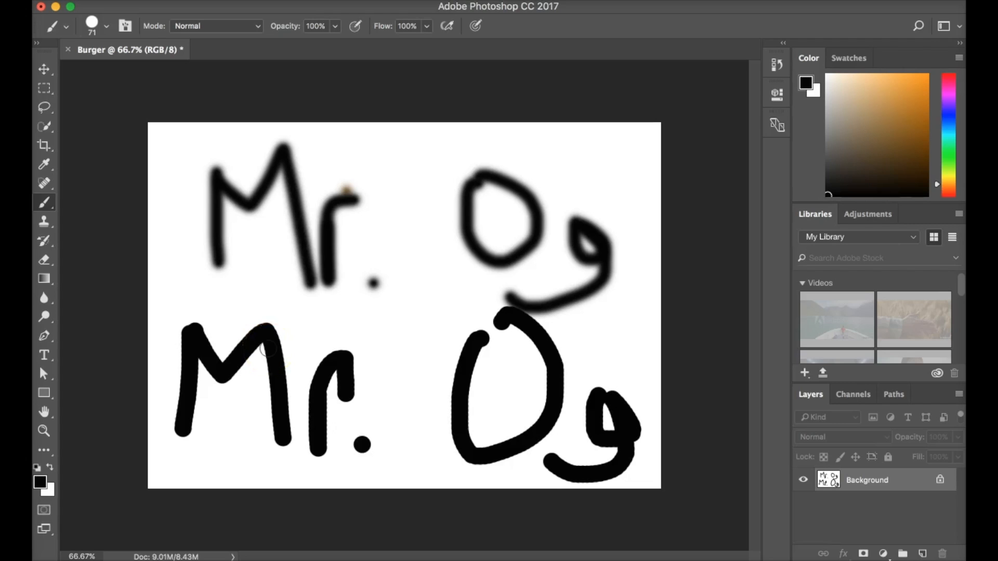
pyautogui.click(105, 29)
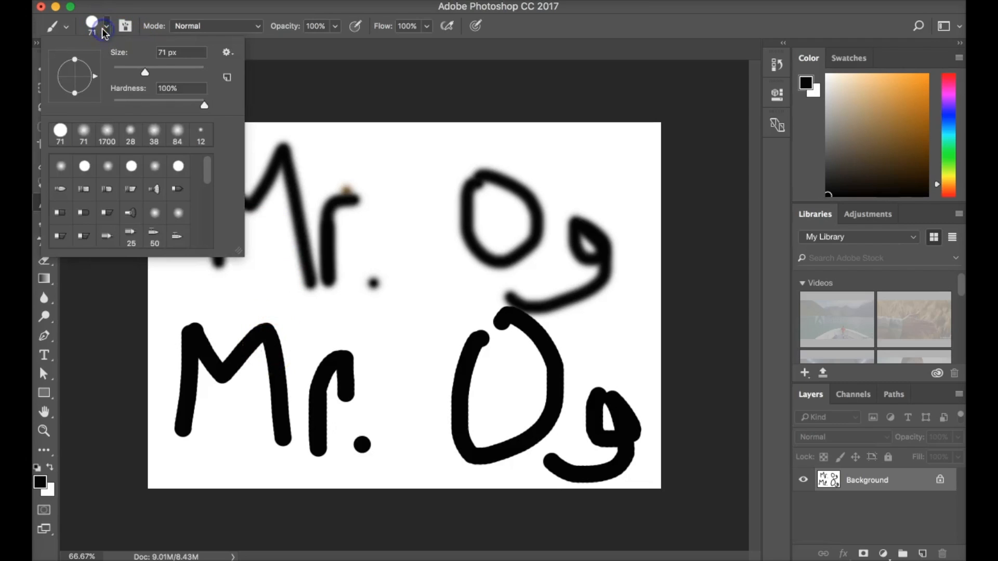
pyautogui.click(281, 141)
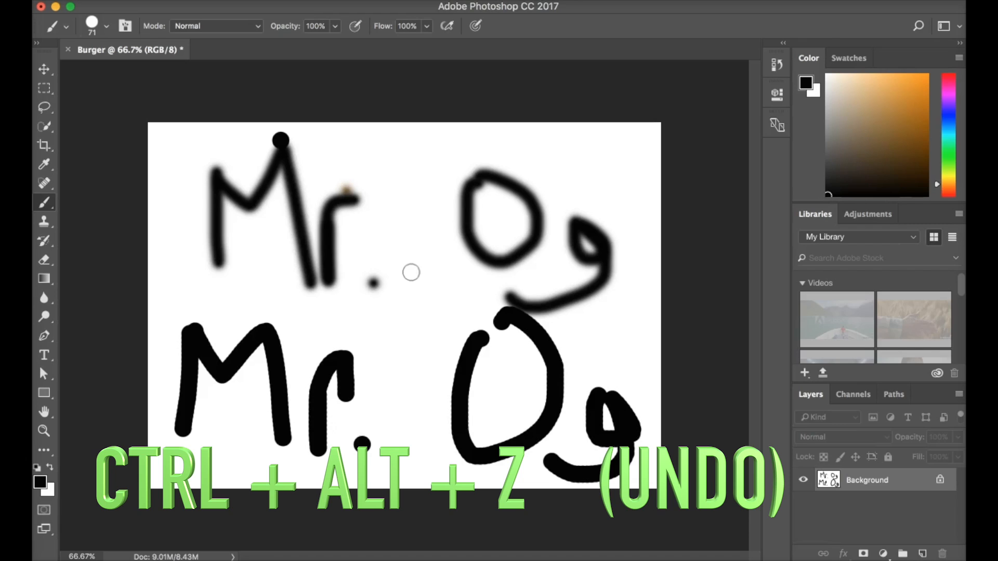
# Step: Undo all the handwriting strokes until the canvas is blank white
pyautogui.hotkey('ctrl', 'alt', 'z')
pyautogui.hotkey('ctrl', 'alt', 'z')
pyautogui.hotkey('ctrl', 'alt', 'z')
pyautogui.hotkey('ctrl', 'alt', 'z')
pyautogui.hotkey('ctrl', 'alt', 'z')
pyautogui.hotkey('ctrl', 'alt', 'z')
pyautogui.hotkey('ctrl', 'alt', 'z')
pyautogui.hotkey('ctrl', 'alt', 'z')
pyautogui.hotkey('ctrl', 'alt', 'z')
pyautogui.hotkey('ctrl', 'alt', 'z')
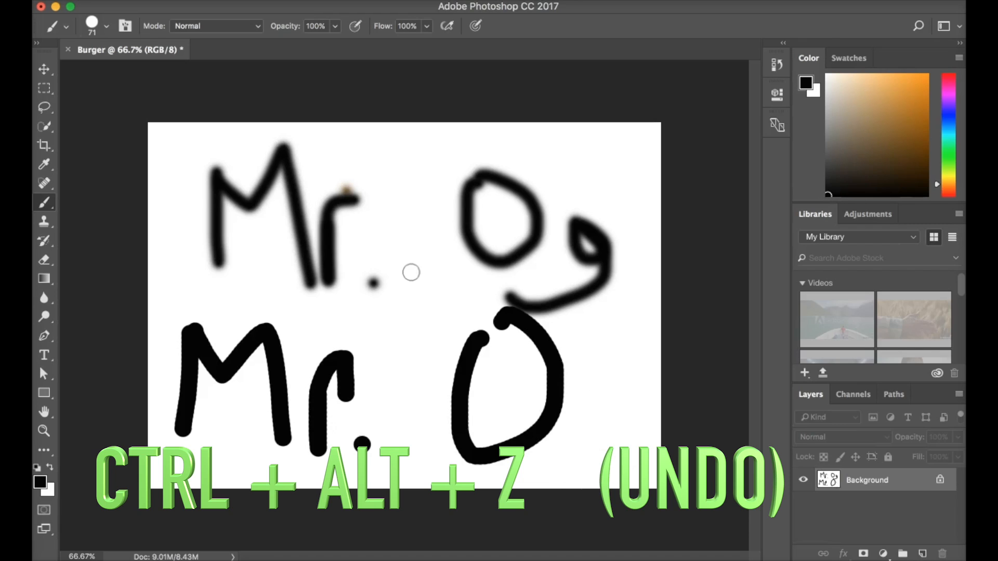
pyautogui.hotkey('ctrl', 'alt', 'z')
pyautogui.hotkey('ctrl', 'alt', 'z')
pyautogui.hotkey('ctrl', 'alt', 'z')
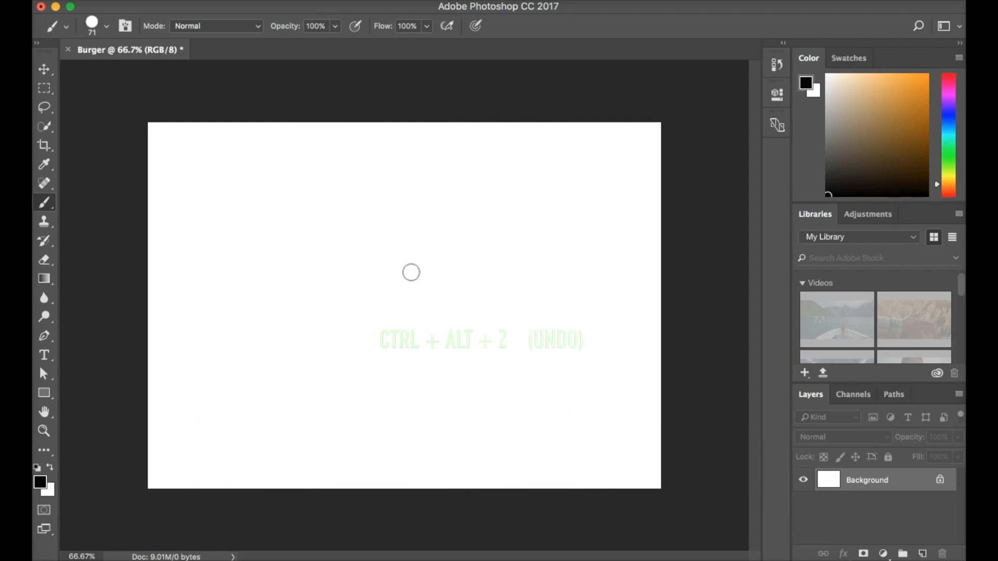
# Step: Set the foreground colour to brown #655435
pyautogui.click(39, 482)
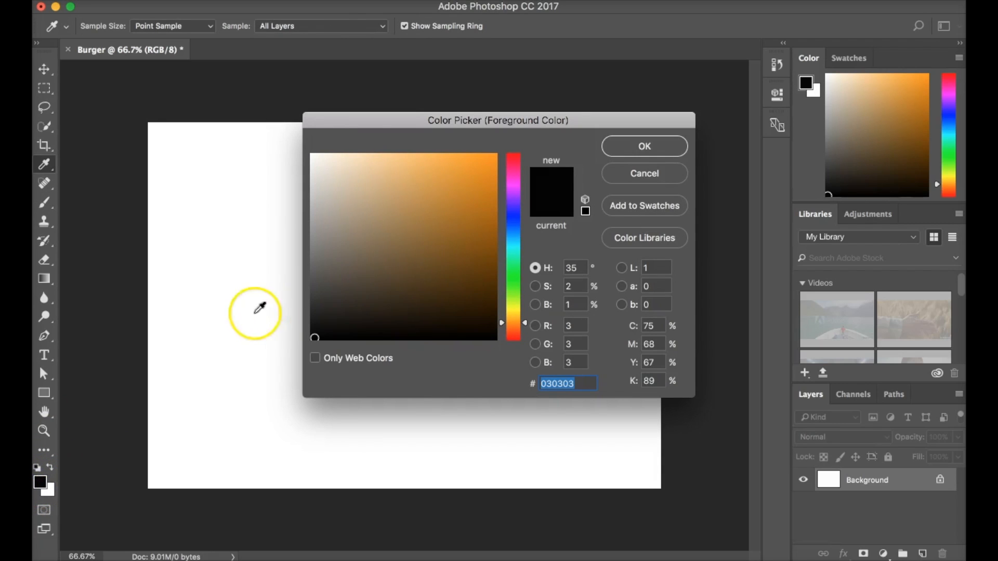
pyautogui.moveTo(519, 329)
pyautogui.mouseDown()
pyautogui.moveTo(519, 338)
pyautogui.moveTo(528, 328)
pyautogui.mouseUp()
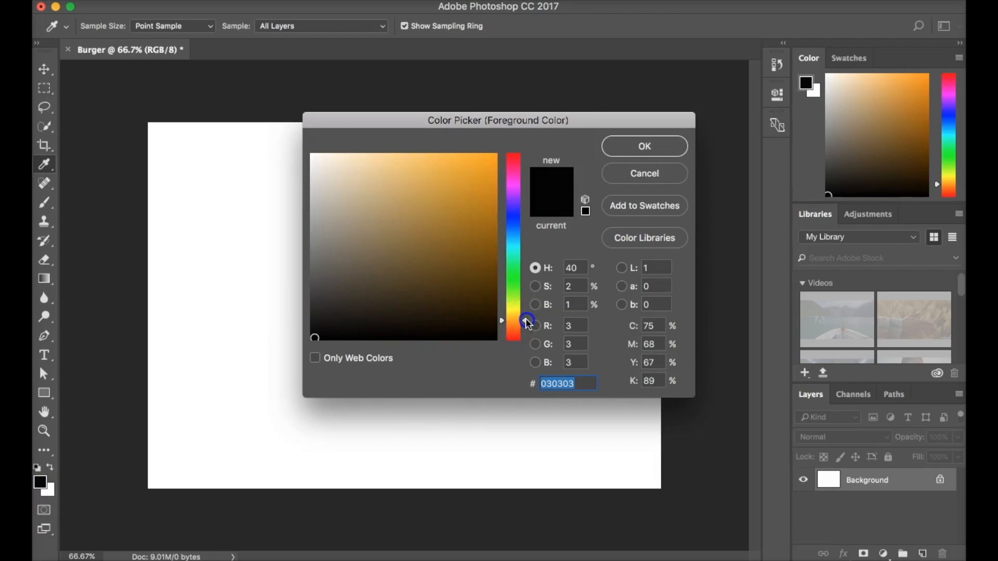
pyautogui.click(398, 266)
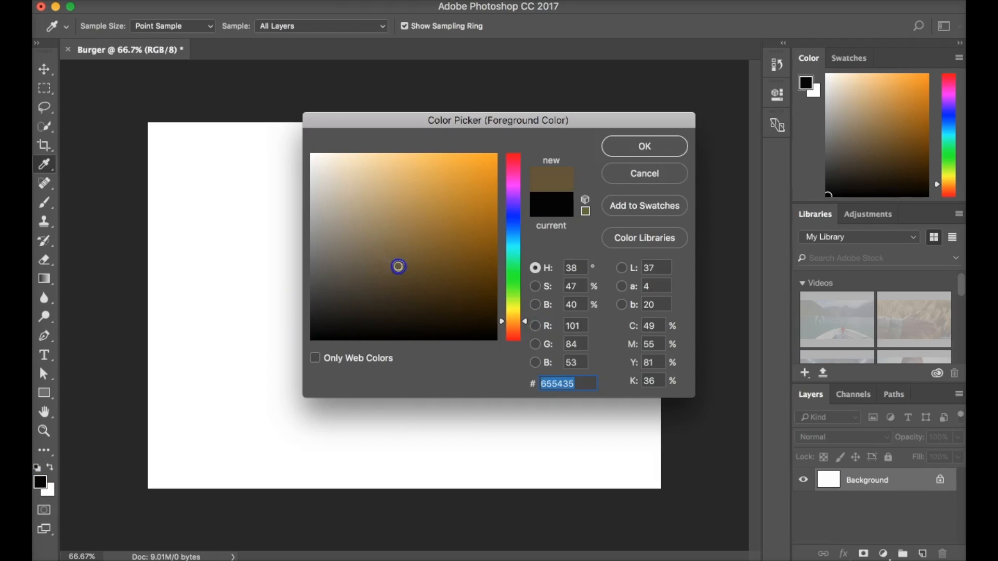
pyautogui.click(644, 146)
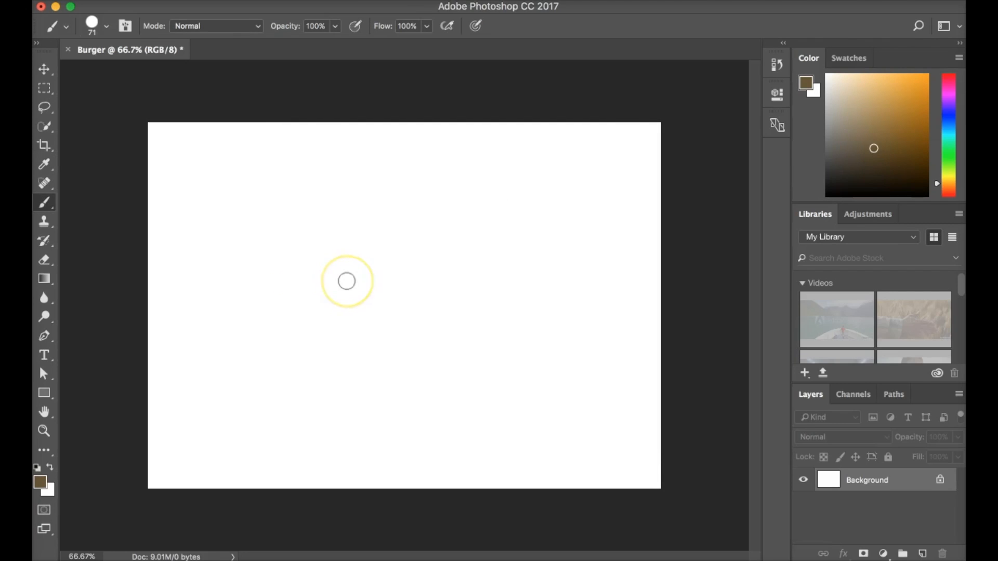
# Step: Stamp one large brown circle in the centre of the canvas with the hard brush at 1300 px
pyautogui.press(']')
pyautogui.press(']')
pyautogui.press(']')
pyautogui.press(']')
pyautogui.press(']')
pyautogui.press(']')
pyautogui.press(']')
pyautogui.press(']')
pyautogui.press(']')
pyautogui.press(']')
pyautogui.press(']')
pyautogui.press(']')
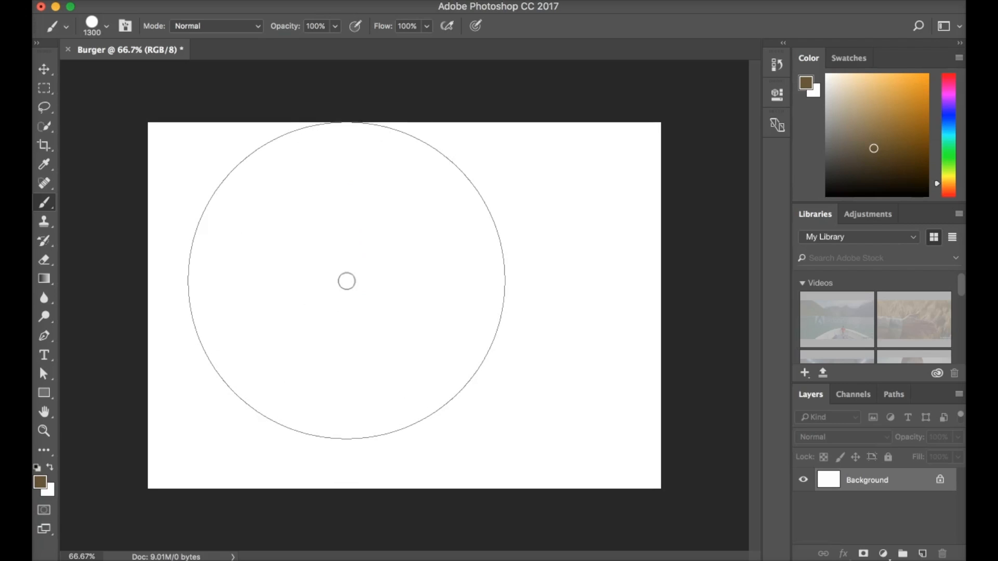
pyautogui.press(']')
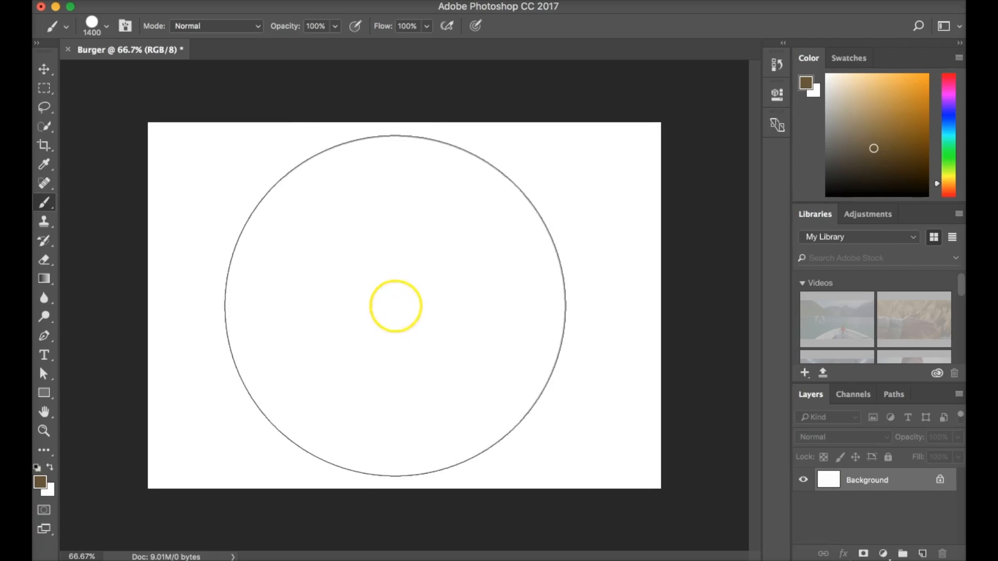
pyautogui.press('[')
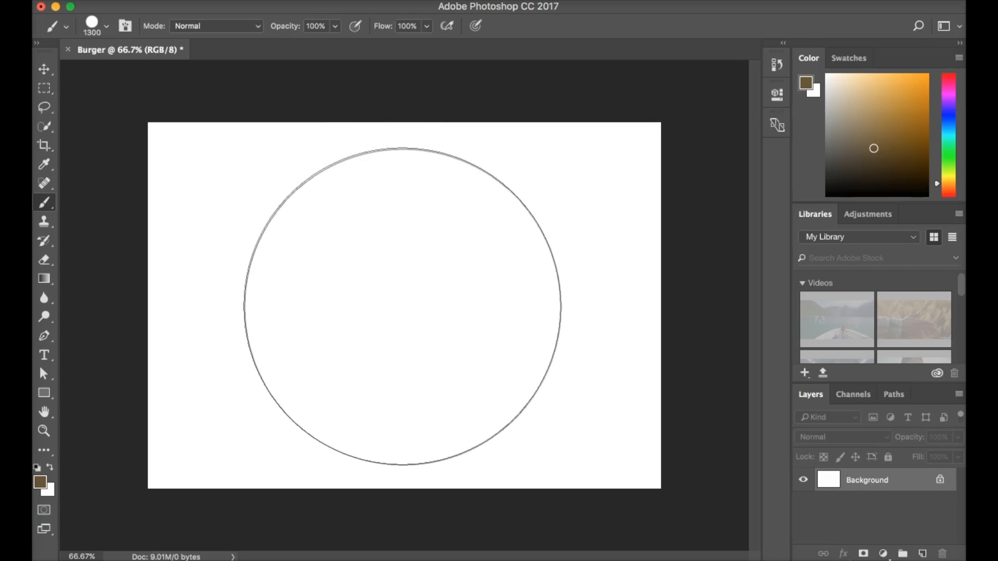
pyautogui.click(403, 308)
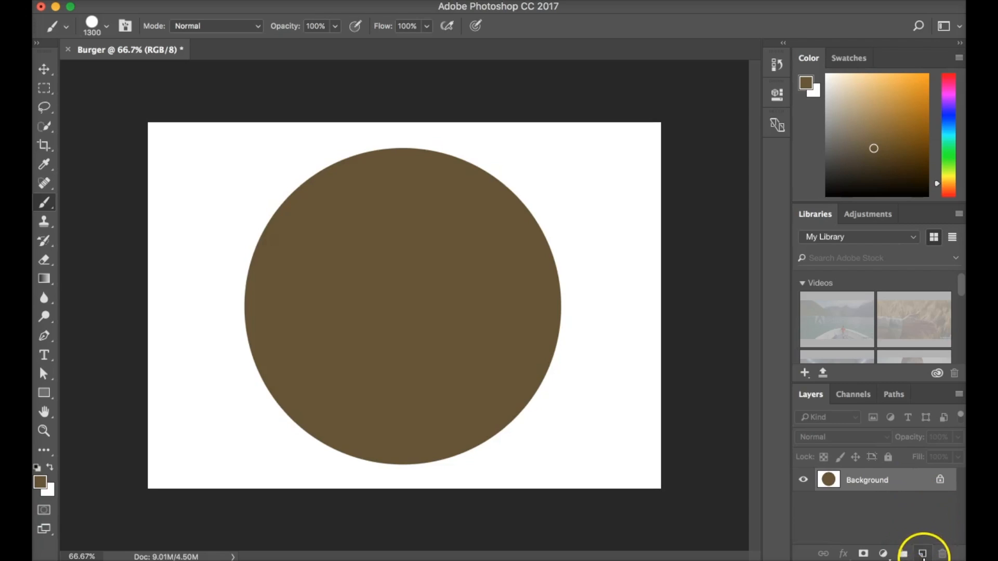
# Step: Create a new layer above the Background layer and keep it selected
pyautogui.click(923, 555)
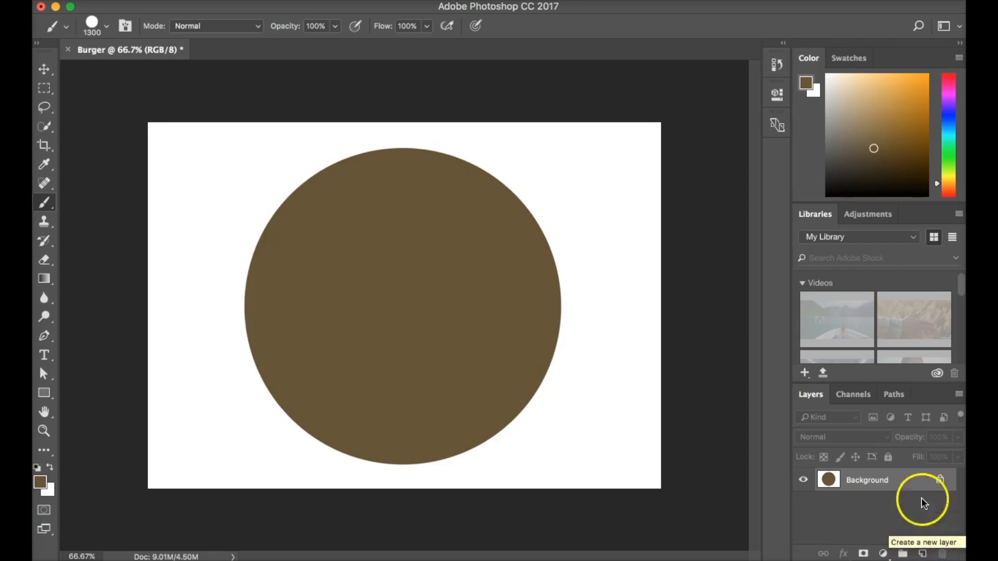
pyautogui.click(923, 555)
pyautogui.click(863, 481)
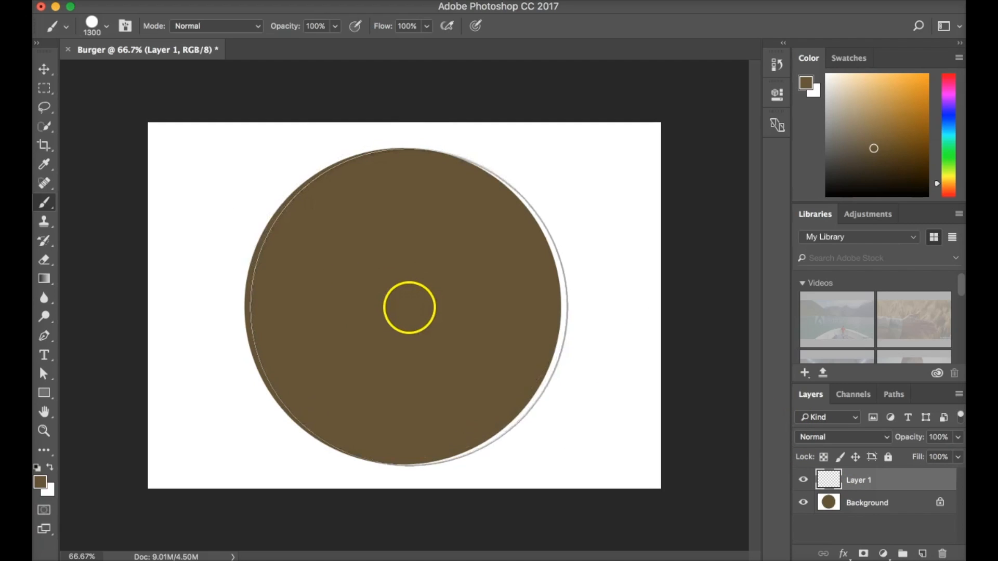
# Step: Reduce the brush size to 90 px
pyautogui.press('[')
pyautogui.press('[')
pyautogui.press('[')
pyautogui.press('[')
pyautogui.press('[')
pyautogui.press('[')
pyautogui.press('[')
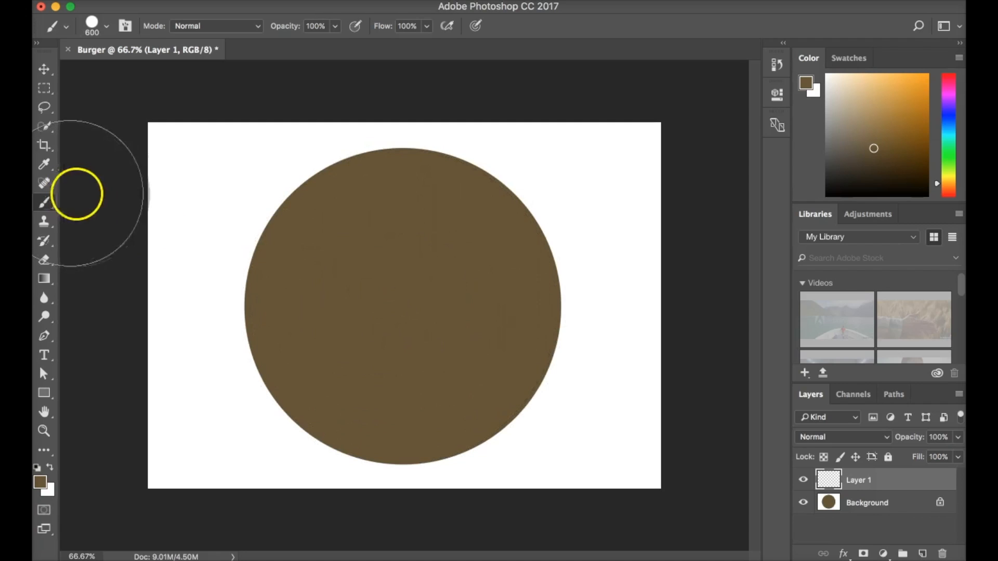
pyautogui.press('[')
pyautogui.press('[')
pyautogui.press('[')
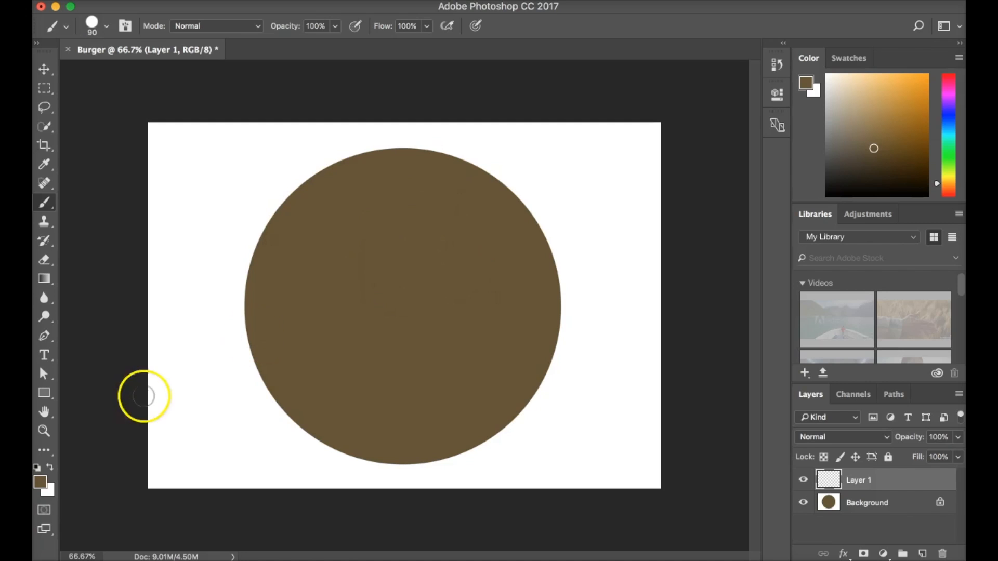
# Step: Set the foreground colour to green #156823 and paint a closed wavy outline around the brown circle on the new layer
pyautogui.click(39, 483)
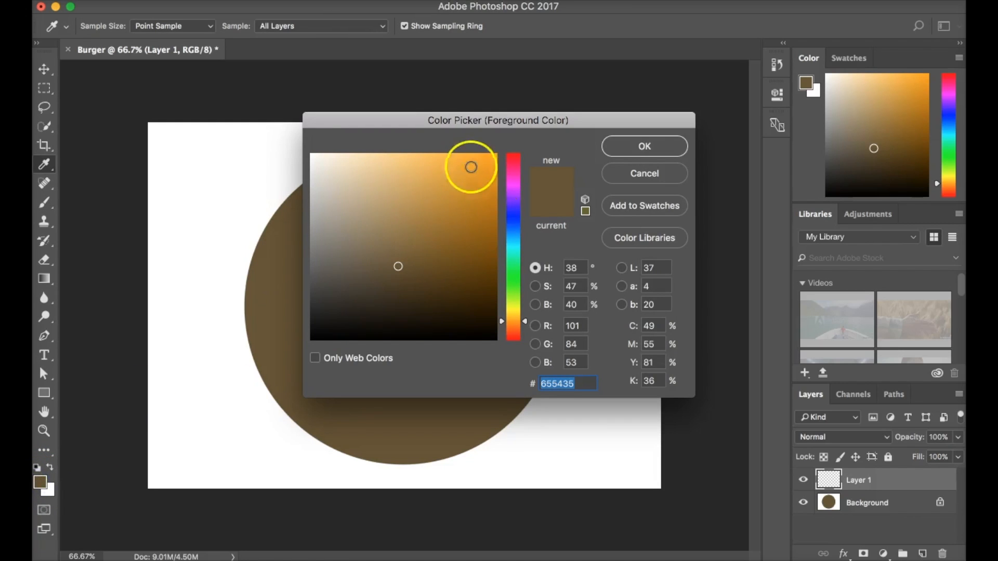
pyautogui.click(517, 275)
pyautogui.click(456, 239)
pyautogui.click(459, 264)
pyautogui.click(642, 139)
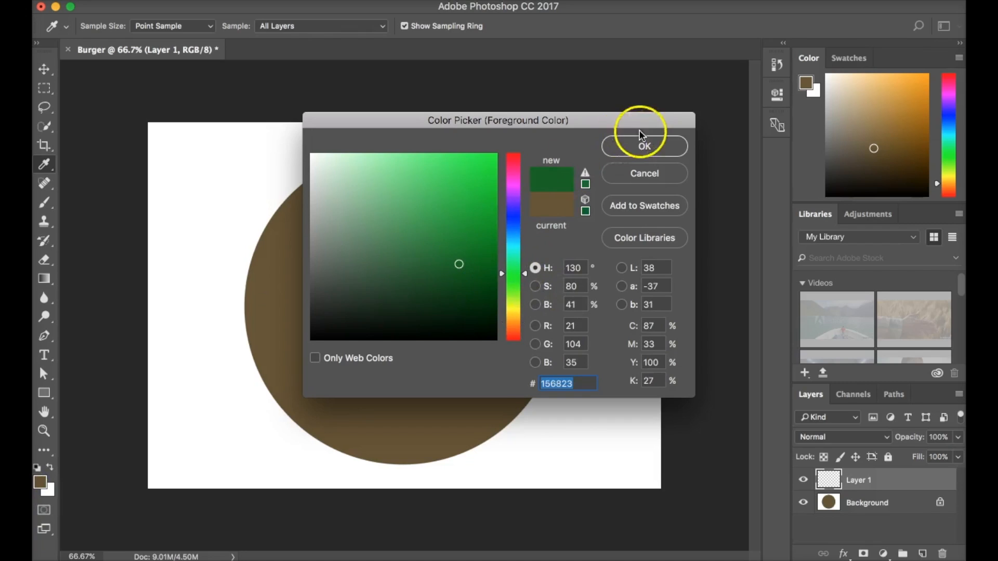
pyautogui.moveTo(319, 223)
pyautogui.mouseDown()
pyautogui.moveTo(267, 232)
pyautogui.moveTo(244, 256)
pyautogui.moveTo(234, 287)
pyautogui.moveTo(271, 326)
pyautogui.moveTo(269, 412)
pyautogui.moveTo(279, 426)
pyautogui.moveTo(328, 404)
pyautogui.moveTo(396, 479)
pyautogui.moveTo(454, 458)
pyautogui.moveTo(480, 420)
pyautogui.moveTo(575, 395)
pyautogui.moveTo(564, 342)
pyautogui.moveTo(529, 342)
pyautogui.mouseUp()
pyautogui.moveTo(568, 295)
pyautogui.mouseDown()
pyautogui.moveTo(595, 238)
pyautogui.moveTo(568, 179)
pyautogui.moveTo(545, 159)
pyautogui.moveTo(474, 150)
pyautogui.moveTo(446, 188)
pyautogui.moveTo(325, 146)
pyautogui.moveTo(295, 169)
pyautogui.moveTo(322, 211)
pyautogui.mouseUp()
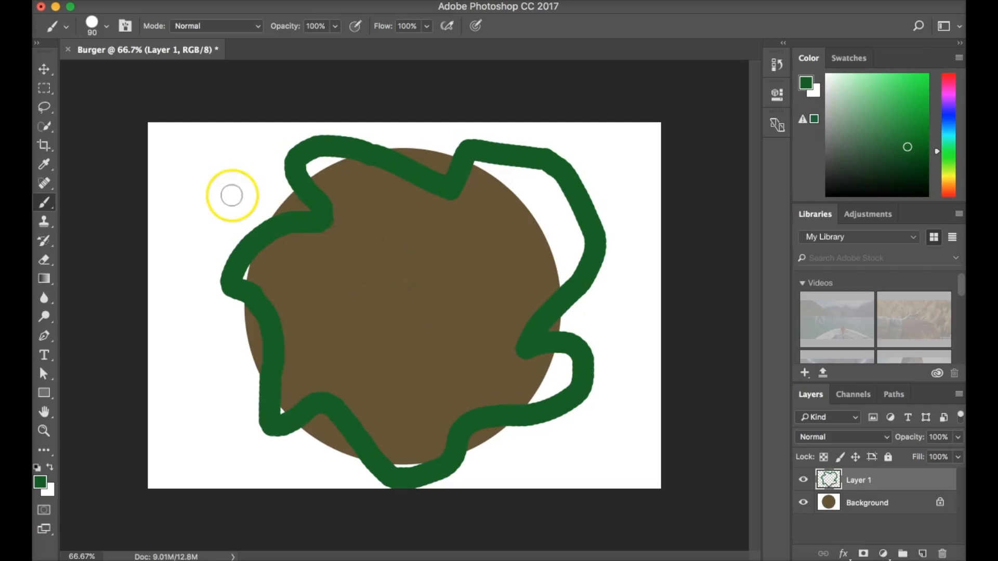
# Step: Fill the inside of the wavy outline with green using the Paint Bucket tool
pyautogui.click(44, 279)
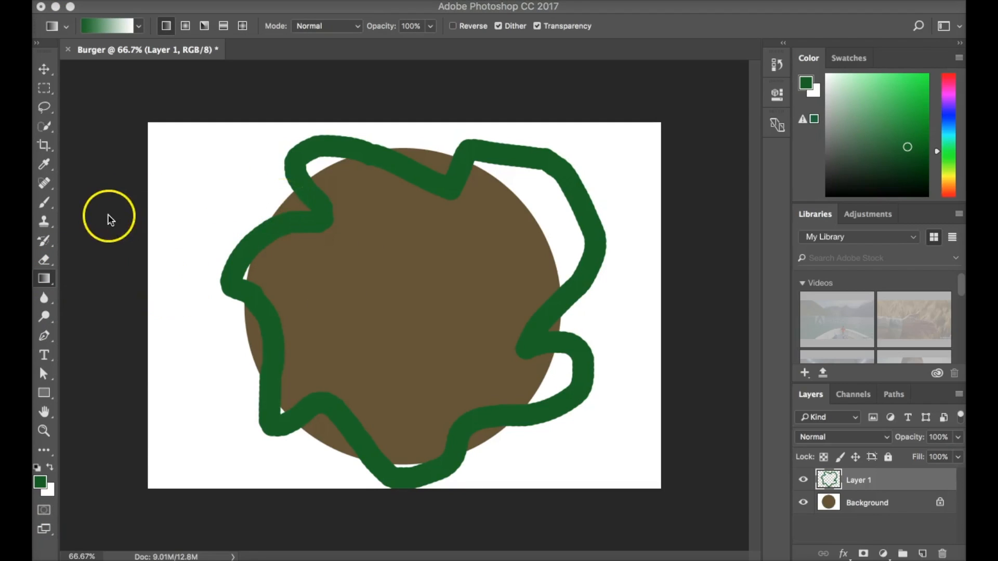
pyautogui.click(46, 280)
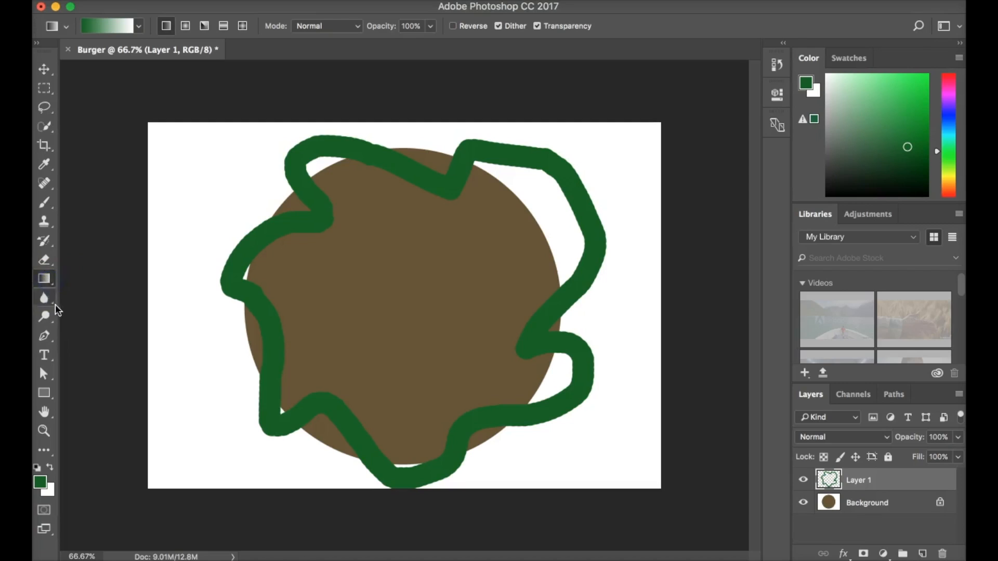
pyautogui.click(46, 280)
pyautogui.moveTo(46, 284)
pyautogui.mouseDown()
pyautogui.moveTo(101, 277)
pyautogui.moveTo(116, 297)
pyautogui.mouseUp()
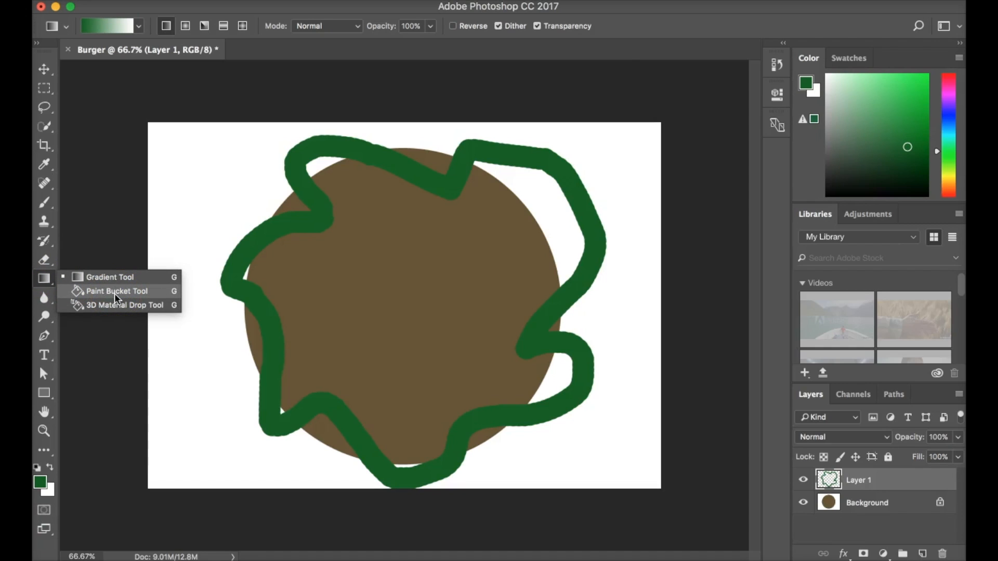
pyautogui.click(116, 293)
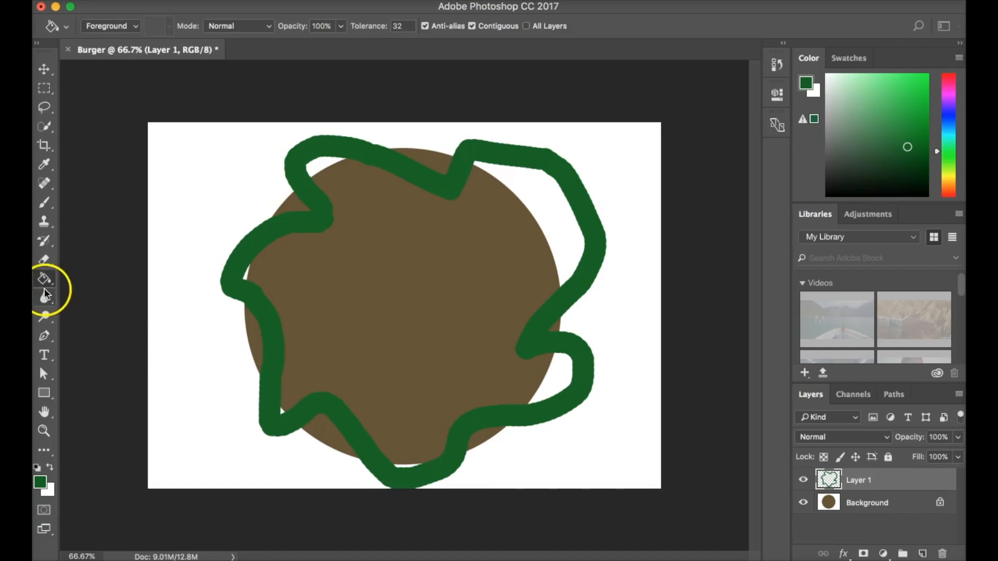
pyautogui.click(372, 281)
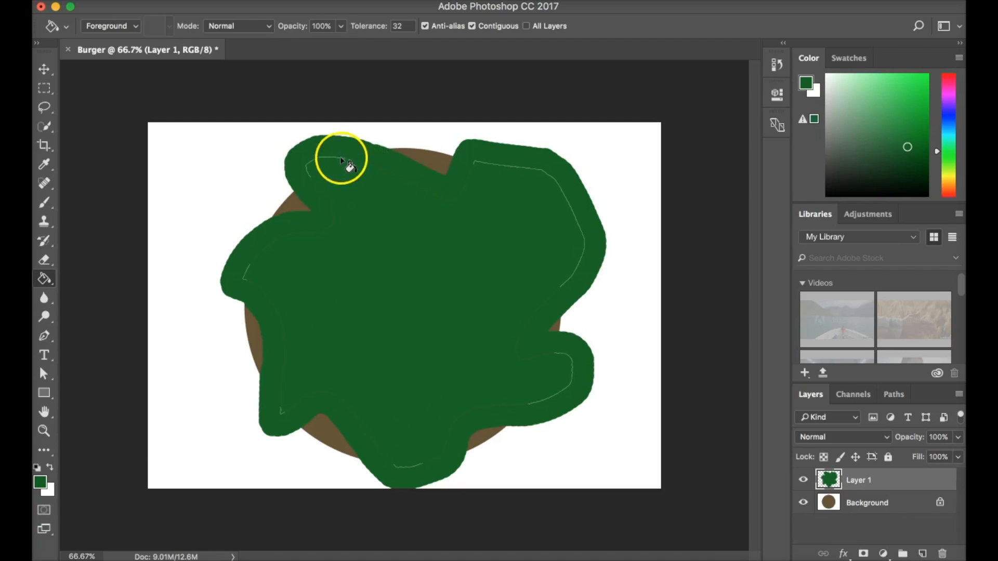
# Step: Fill the thin unfilled gap lines inside the green shape with the Paint Bucket tool
pyautogui.press('super+equal')
pyautogui.press('super+equal')
pyautogui.press('super+equal')
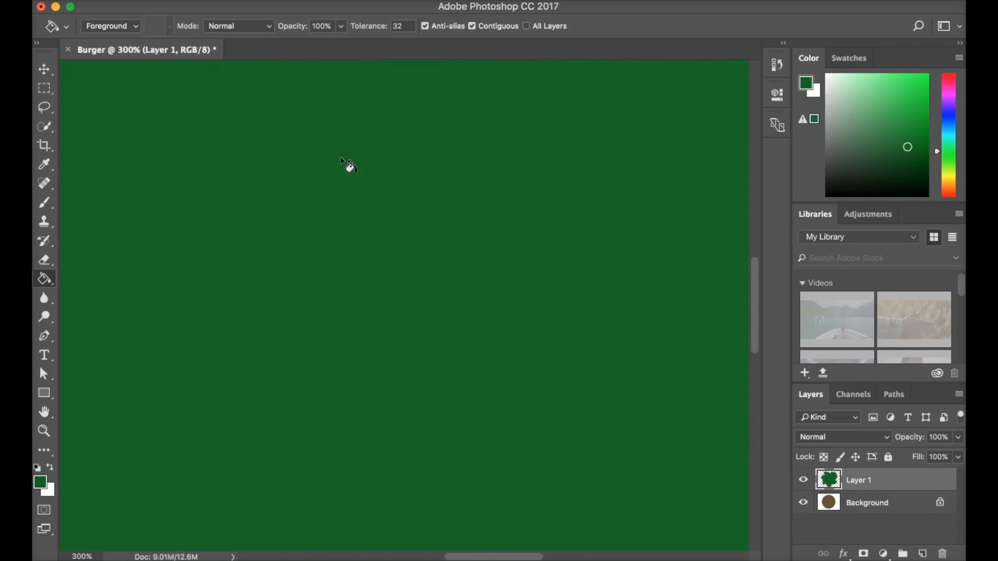
pyautogui.press('super+minus')
pyautogui.press('super+minus')
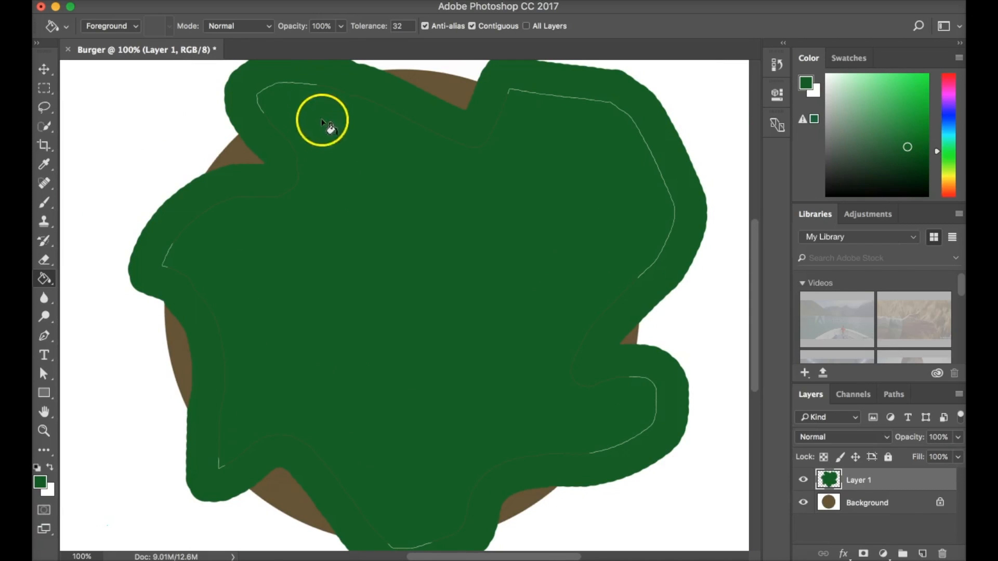
pyautogui.click(311, 86)
pyautogui.click(318, 134)
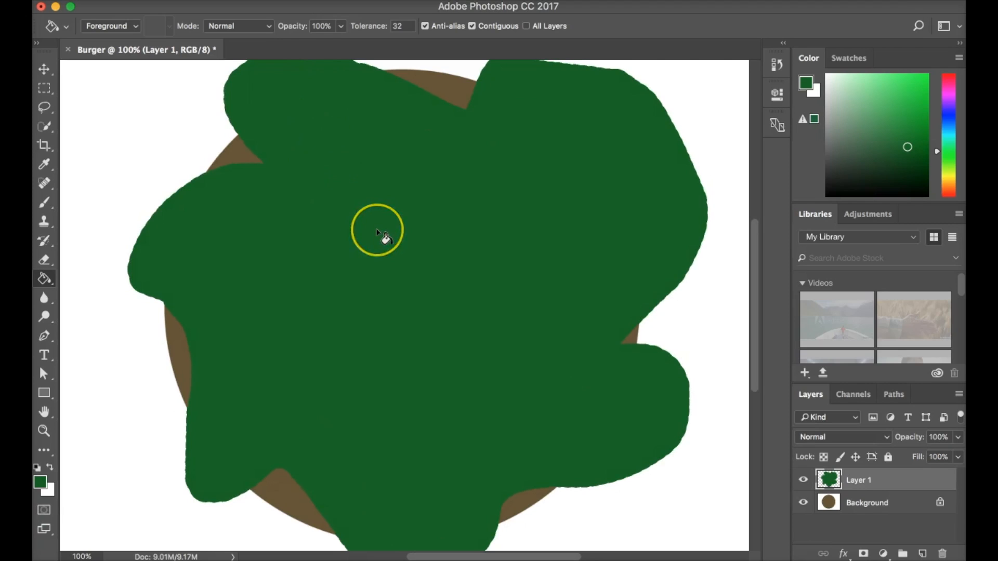
pyautogui.press('super+minus')
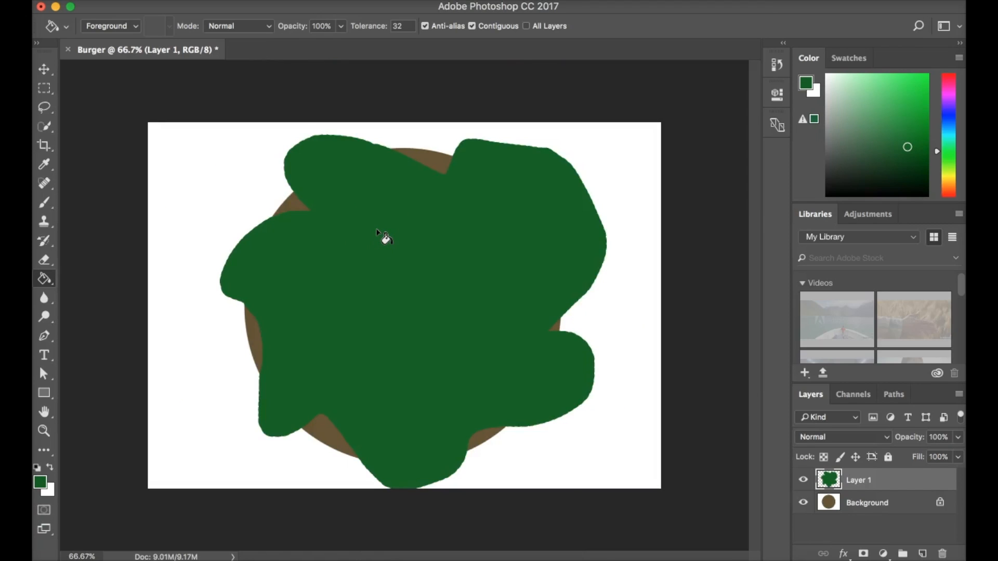
pyautogui.click(282, 322)
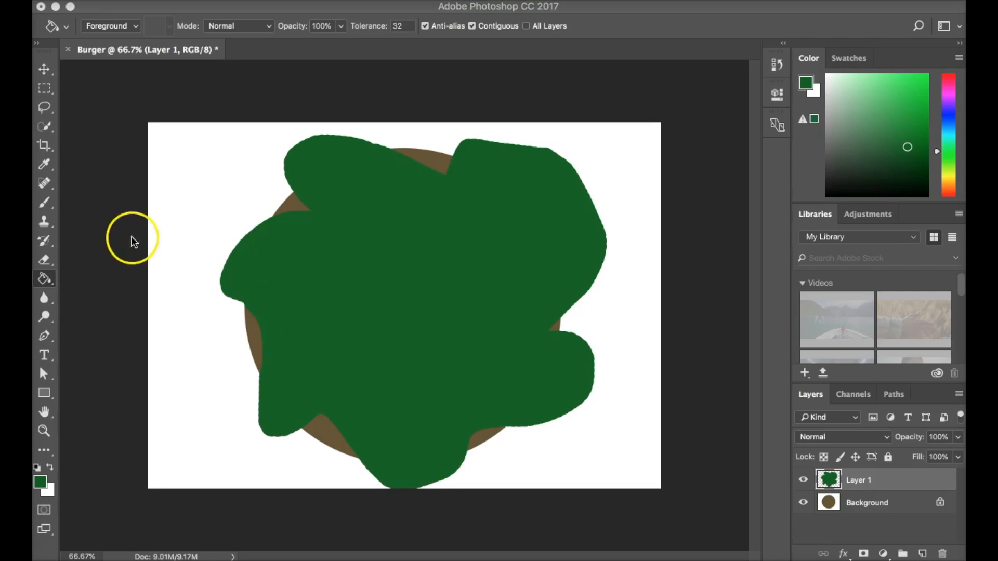
# Step: Switch to the Brush tool at 1100 px and create a new layer above the green shape's layer
pyautogui.click(46, 201)
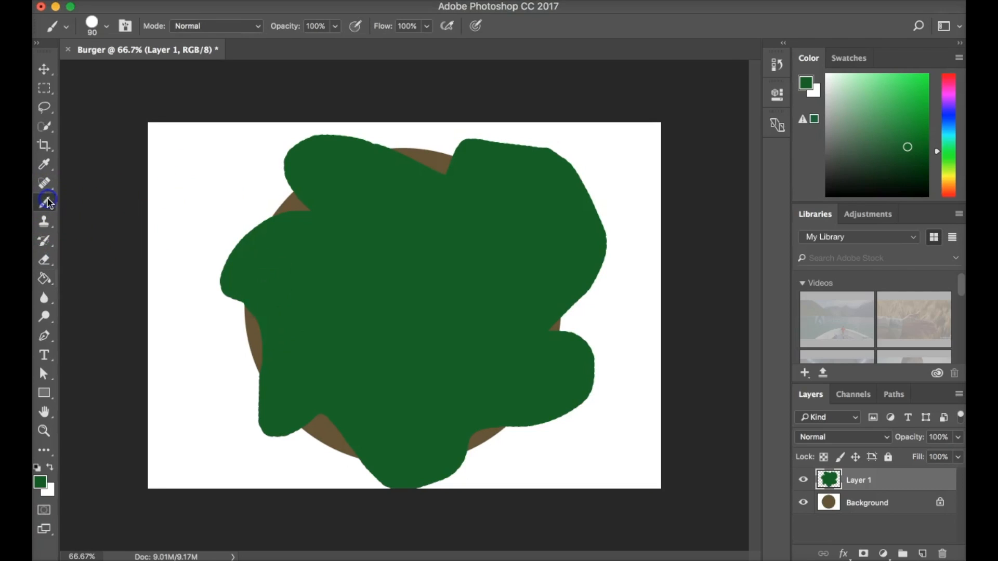
pyautogui.press(']')
pyautogui.press(']')
pyautogui.press(']')
pyautogui.press(']')
pyautogui.press(']')
pyautogui.press(']')
pyautogui.press(']')
pyautogui.press(']')
pyautogui.press(']')
pyautogui.press(']')
pyautogui.press(']')
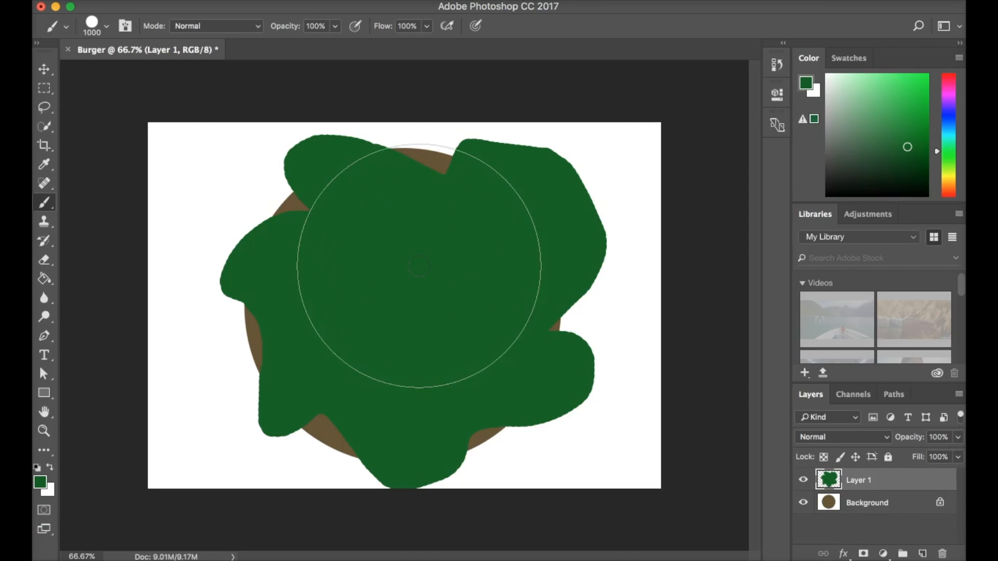
pyautogui.press(']')
pyautogui.click(405, 314)
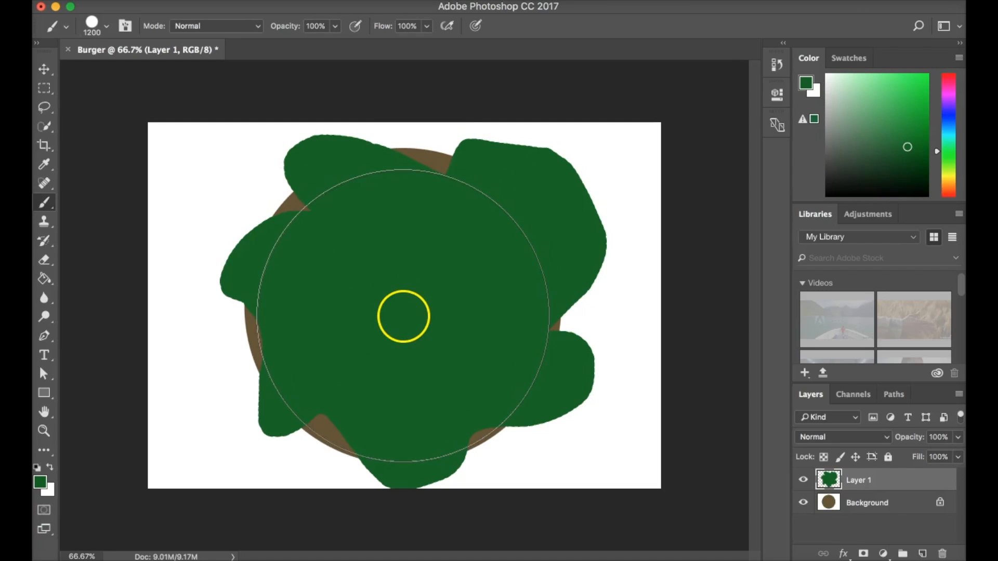
pyautogui.press('[')
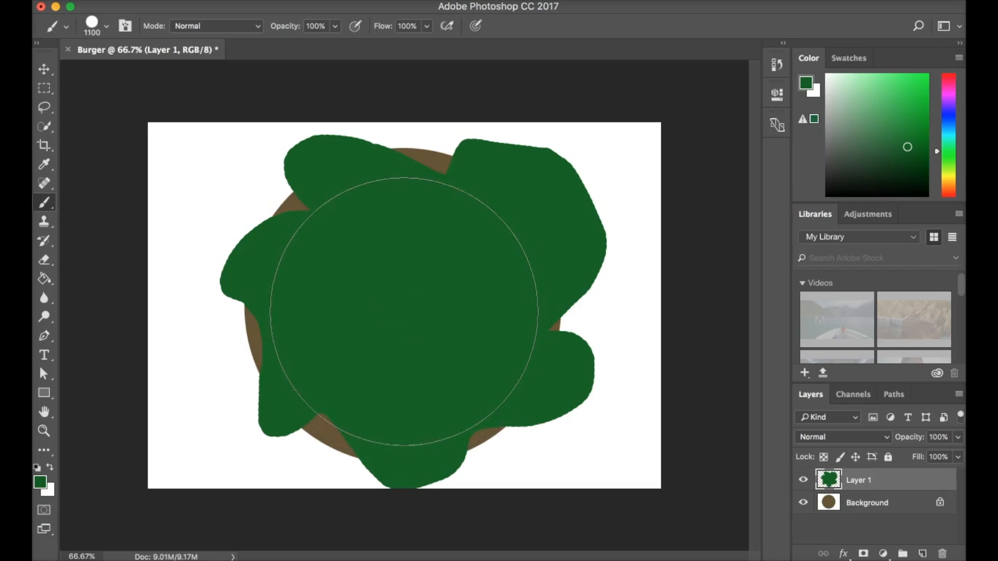
pyautogui.click(205, 423)
pyautogui.click(387, 319)
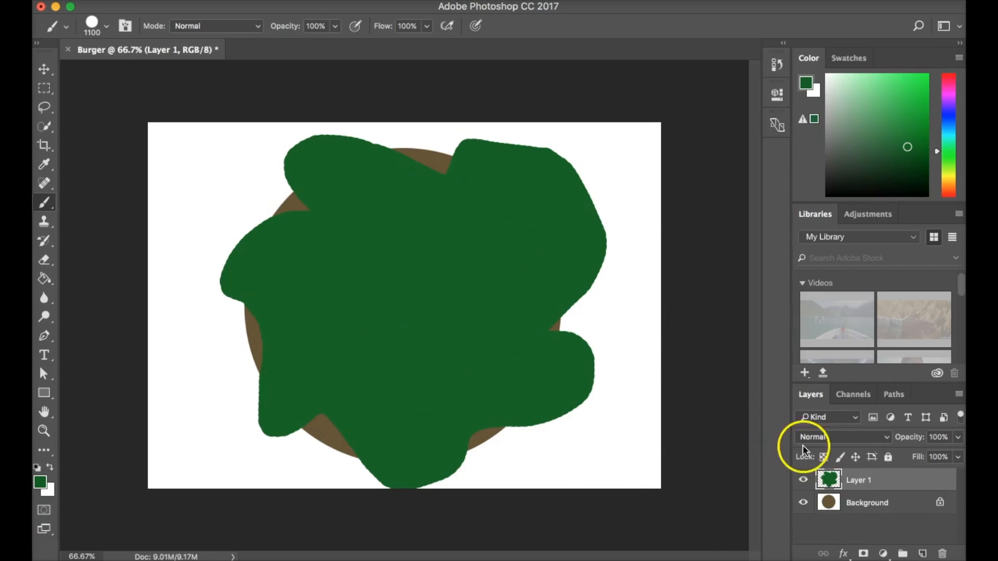
pyautogui.click(924, 554)
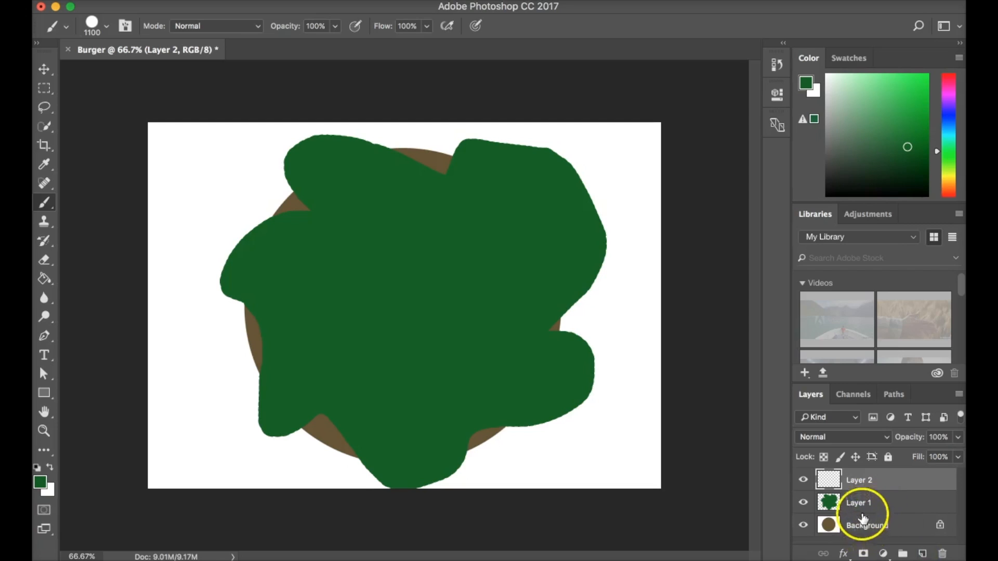
pyautogui.click(862, 528)
pyautogui.doubleClick(863, 528)
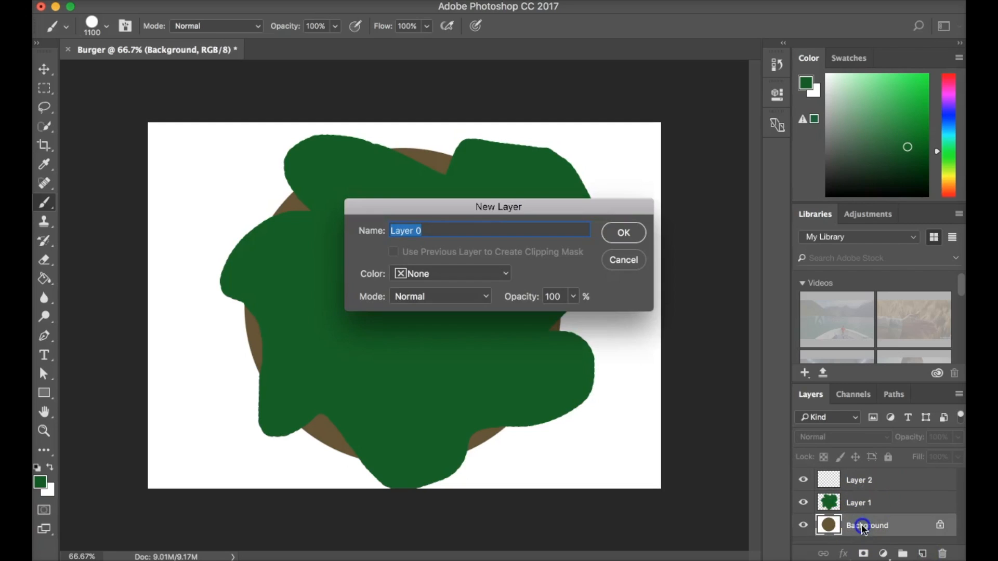
pyautogui.click(623, 259)
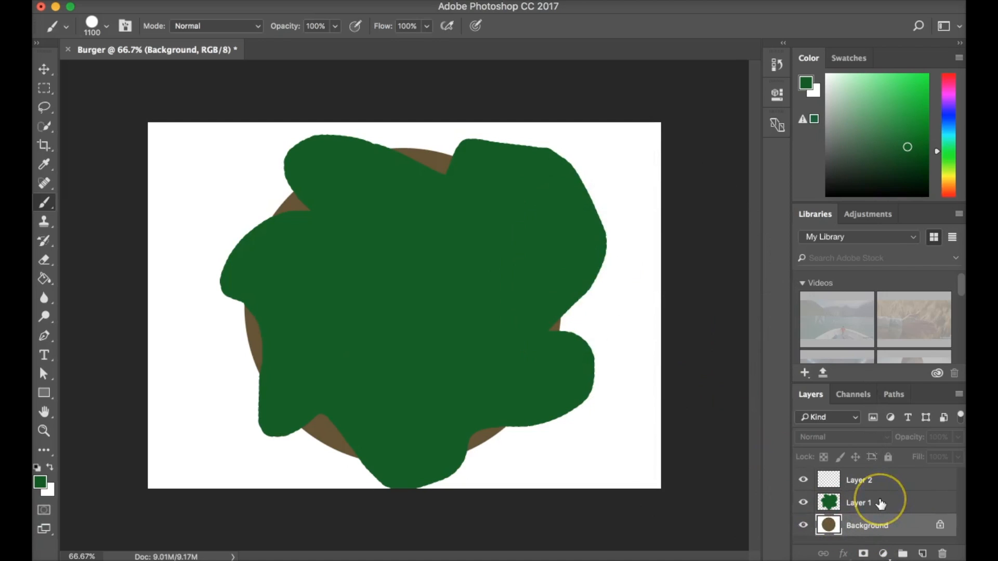
# Step: Convert the Background into a regular layer named Bun
pyautogui.click(880, 526)
pyautogui.doubleClick(877, 526)
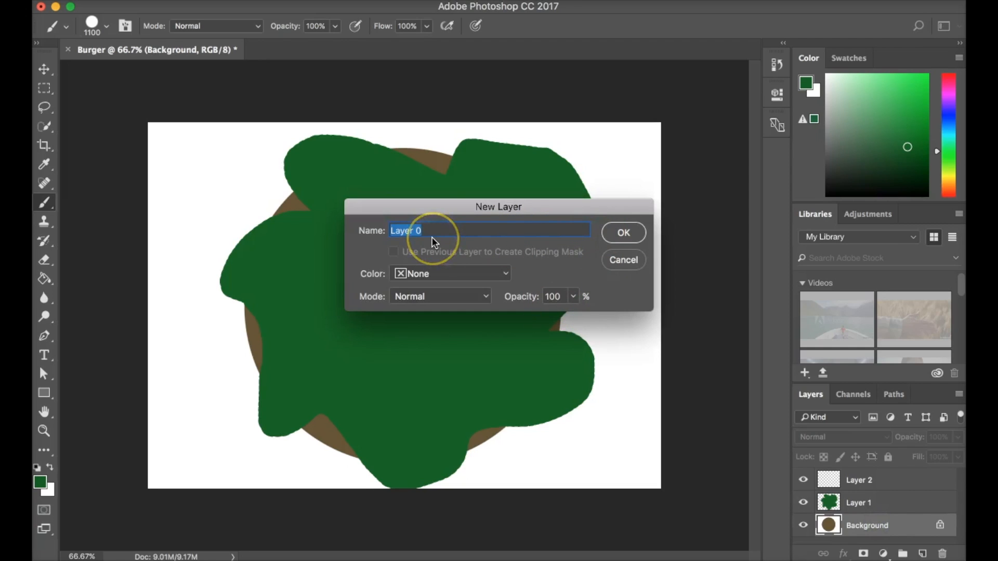
pyautogui.write('Bun')
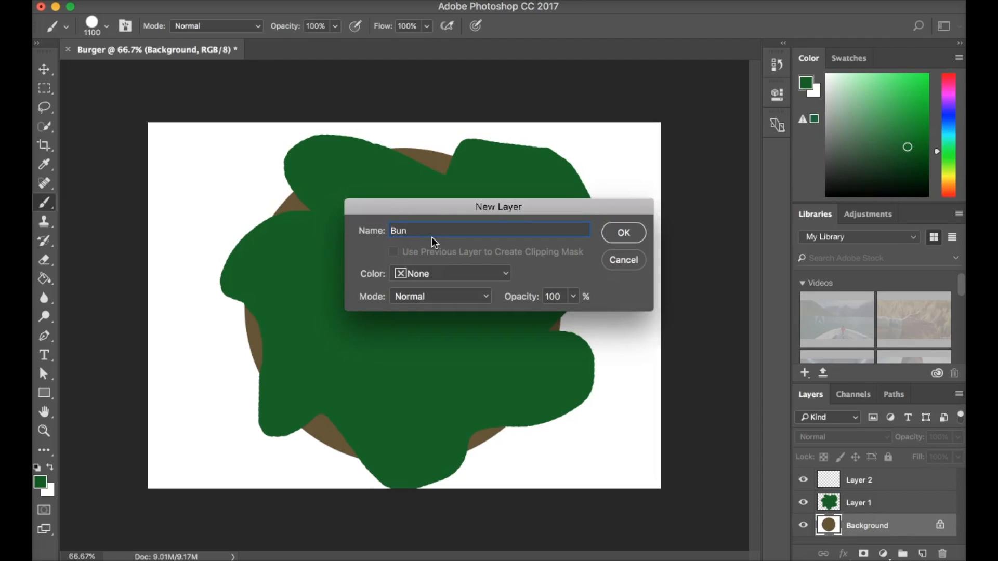
pyautogui.press('Return')
# Step: Rename the green shape's layer as Lettuce and the empty layer above it as Meat
pyautogui.click(854, 504)
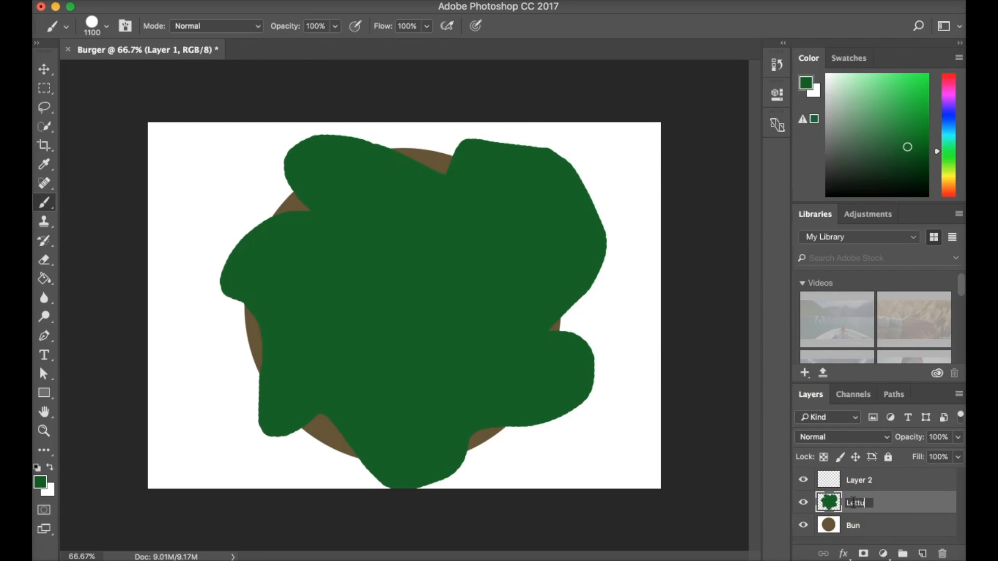
pyautogui.write('Lettuce')
pyautogui.doubleClick(858, 480)
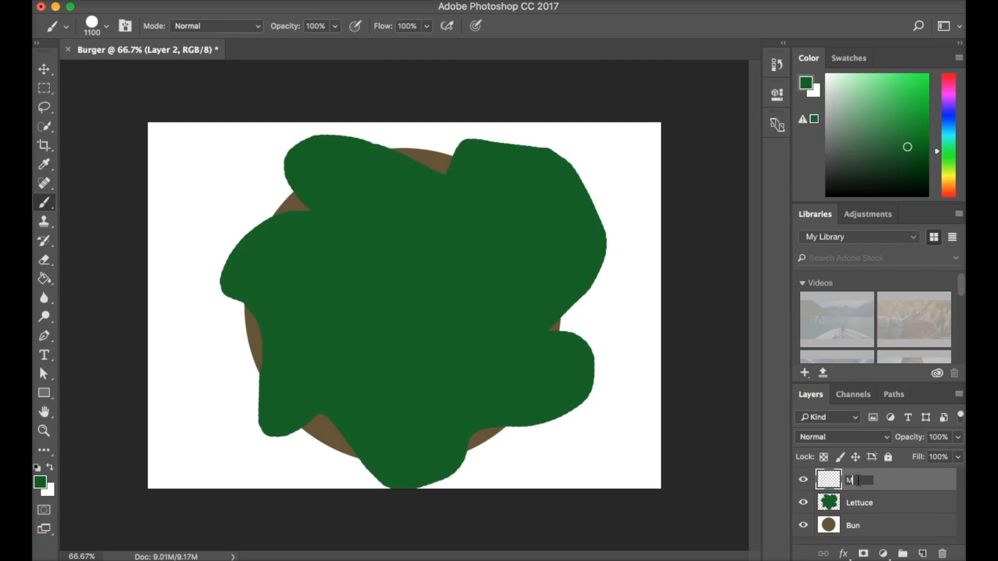
pyautogui.press('Return')
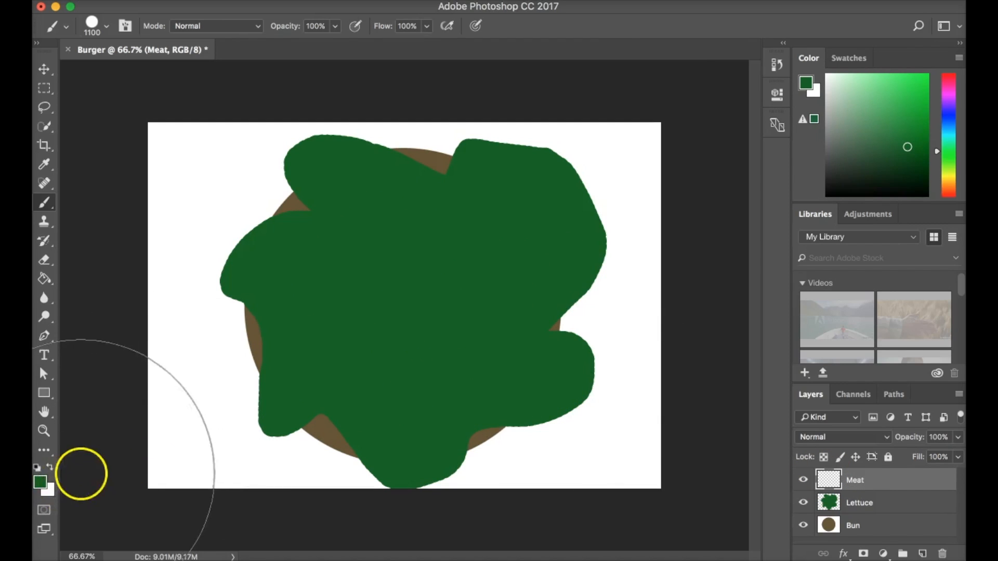
# Step: Set the foreground colour to dark brown #383011 and stamp one 1100 px circle over the lettuce's centre on the Meat layer
pyautogui.click(42, 483)
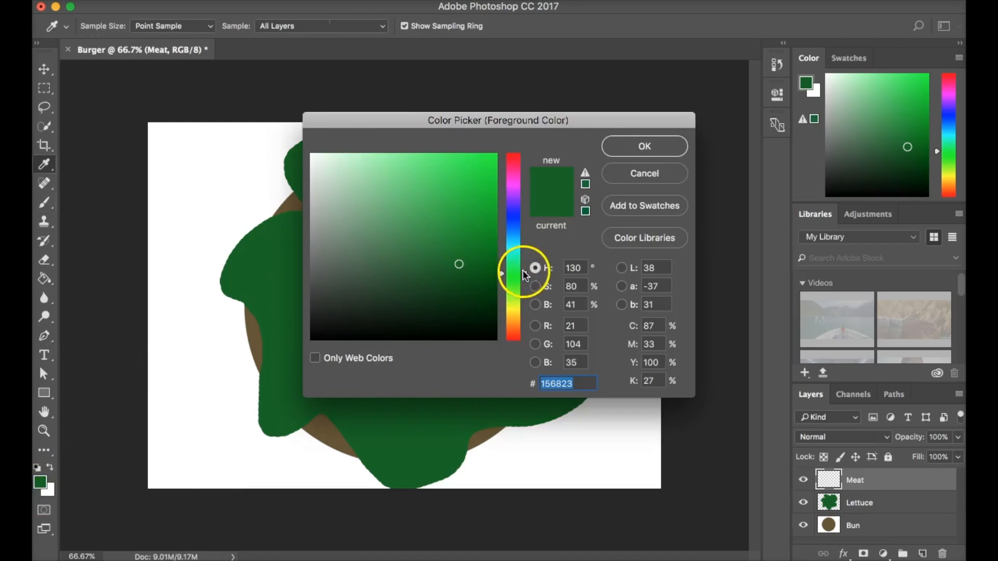
pyautogui.moveTo(523, 273); pyautogui.dragTo(527, 318)
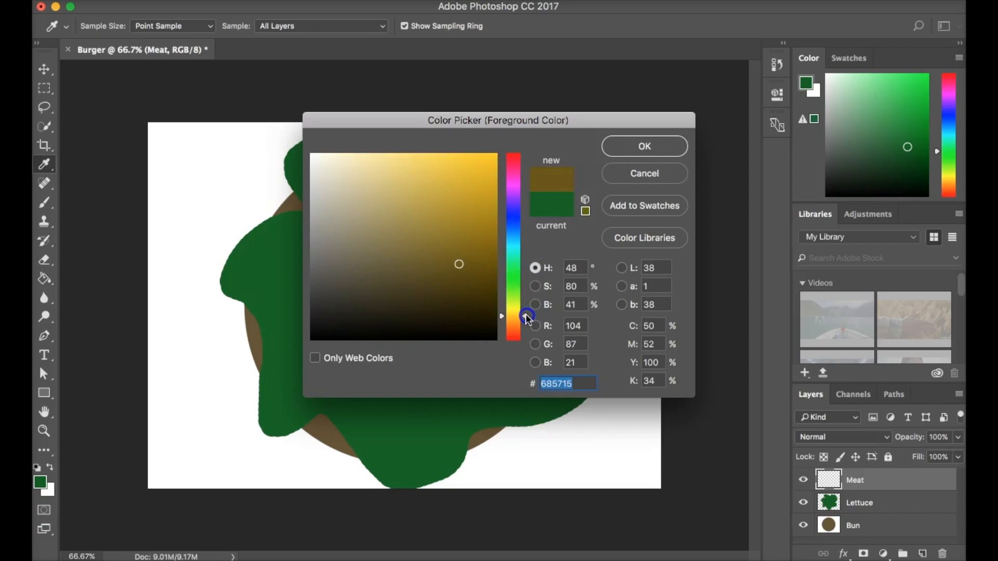
pyautogui.moveTo(458, 289)
pyautogui.mouseDown()
pyautogui.moveTo(448, 305)
pyautogui.moveTo(442, 300)
pyautogui.mouseUp()
pyautogui.click(665, 143)
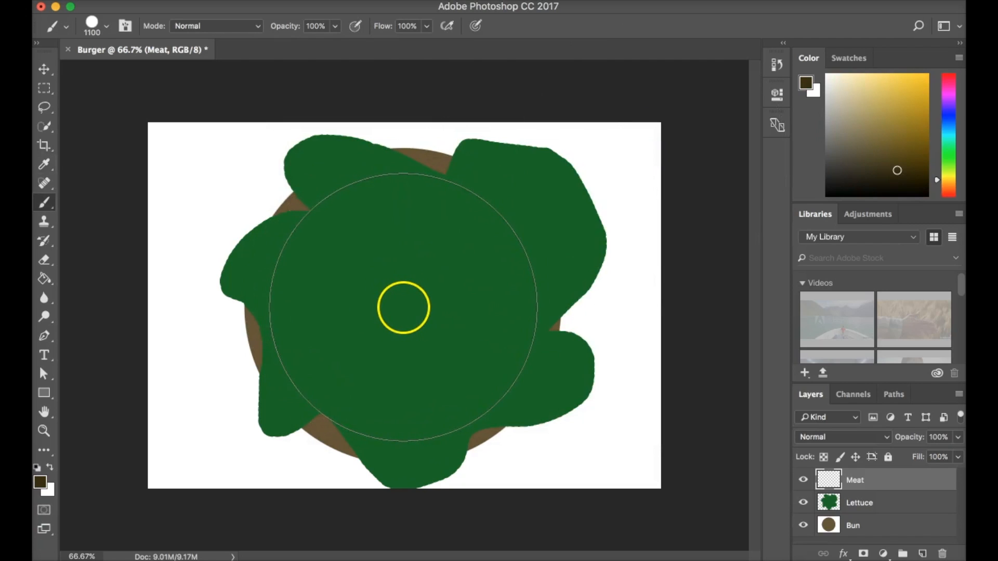
pyautogui.click(404, 308)
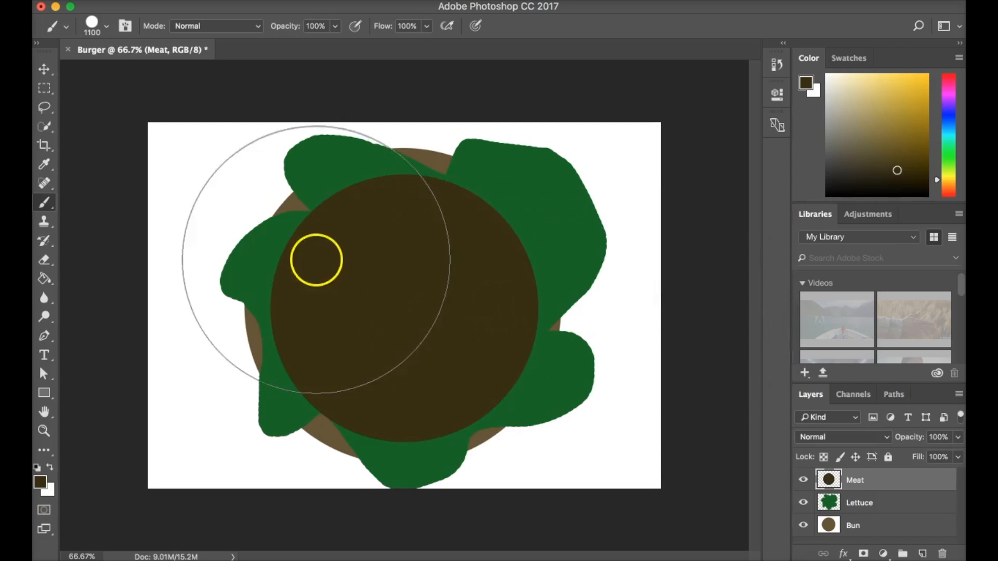
# Step: Reduce the brush size to 80 px
pyautogui.press('[')
pyautogui.press('[')
pyautogui.press('[')
pyautogui.press('[')
pyautogui.press('[')
pyautogui.press('[')
pyautogui.press('[')
pyautogui.press('[')
pyautogui.press('[')
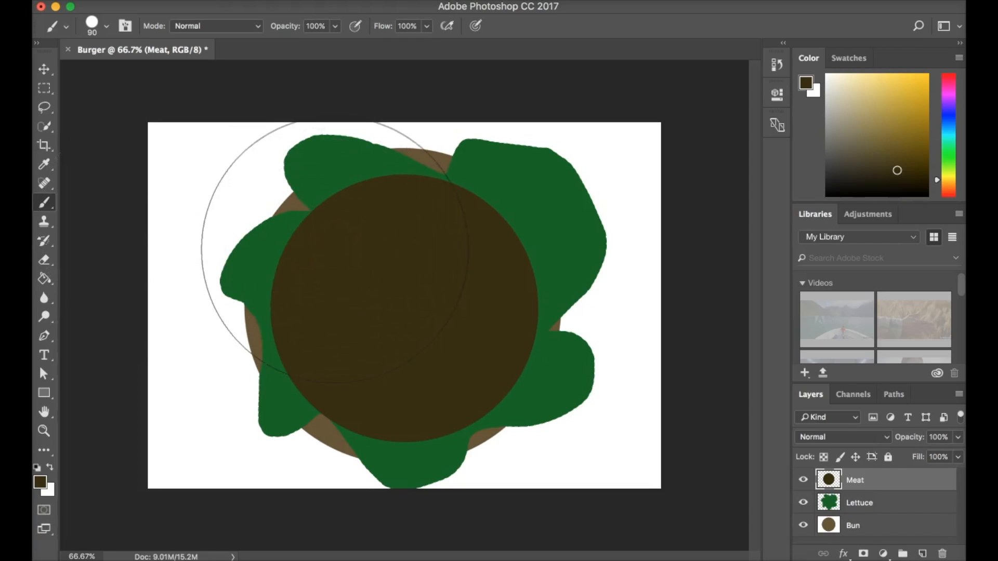
# Step: Set the foreground colour to near-black #090909 and return to the Brush tool
pyautogui.click(41, 483)
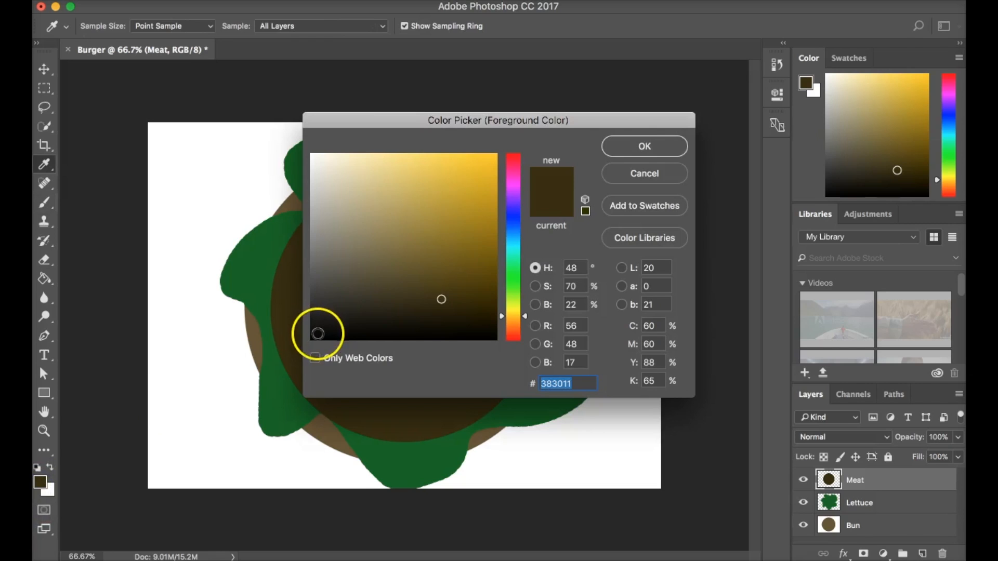
pyautogui.click(318, 332)
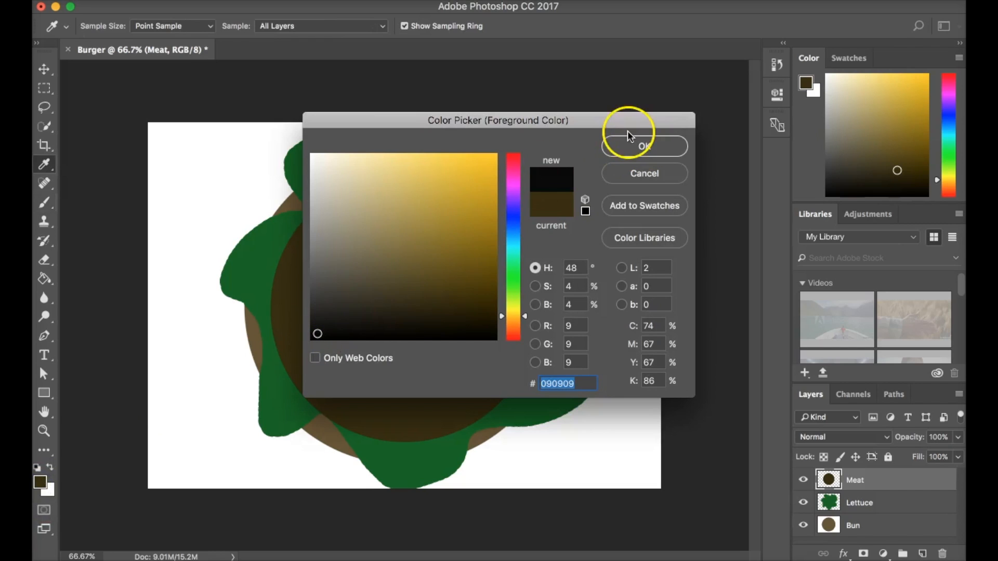
pyautogui.click(665, 154)
pyautogui.press('b')
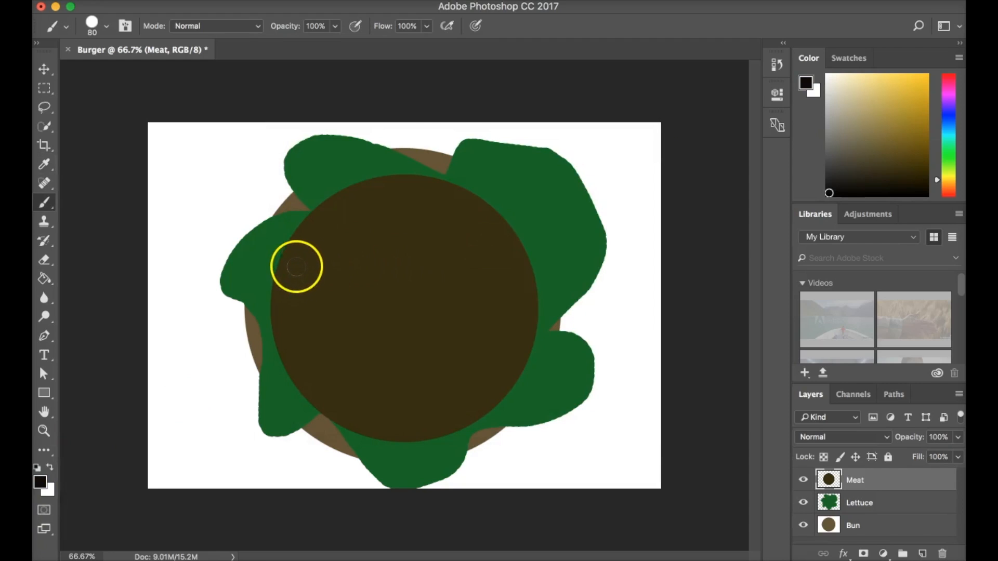
pyautogui.click(300, 263)
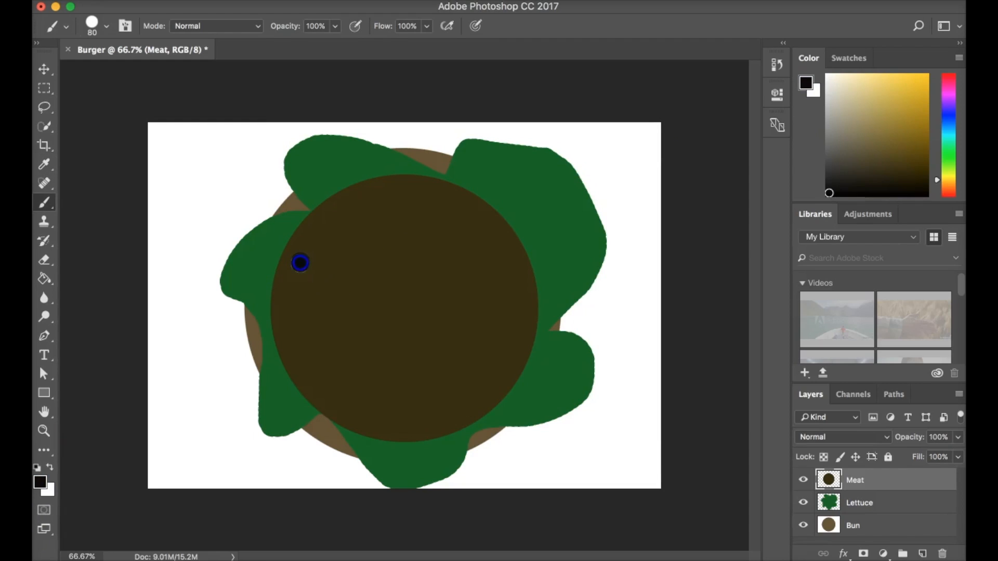
pyautogui.moveTo(300, 263); pyautogui.dragTo(312, 412)
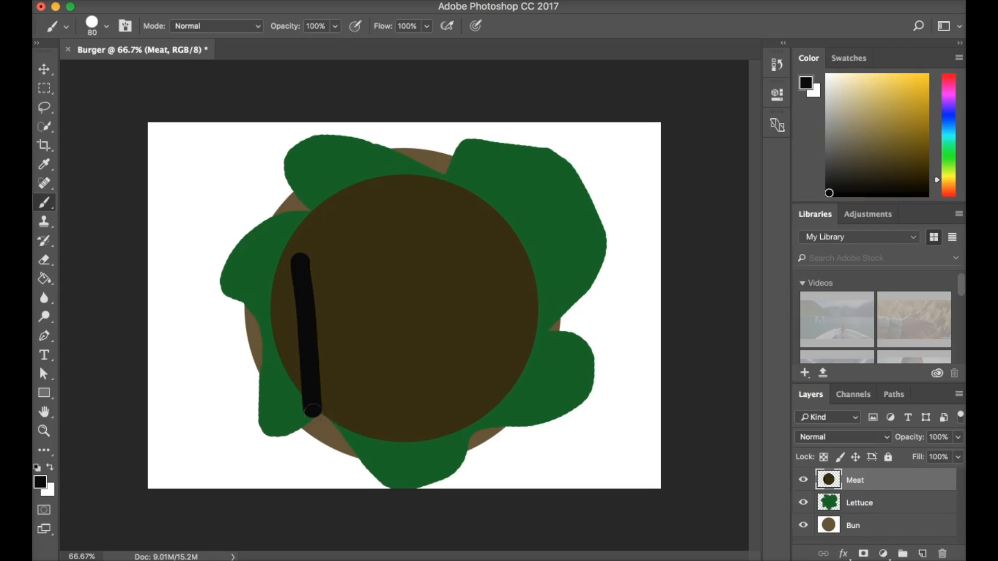
pyautogui.press('super+z')
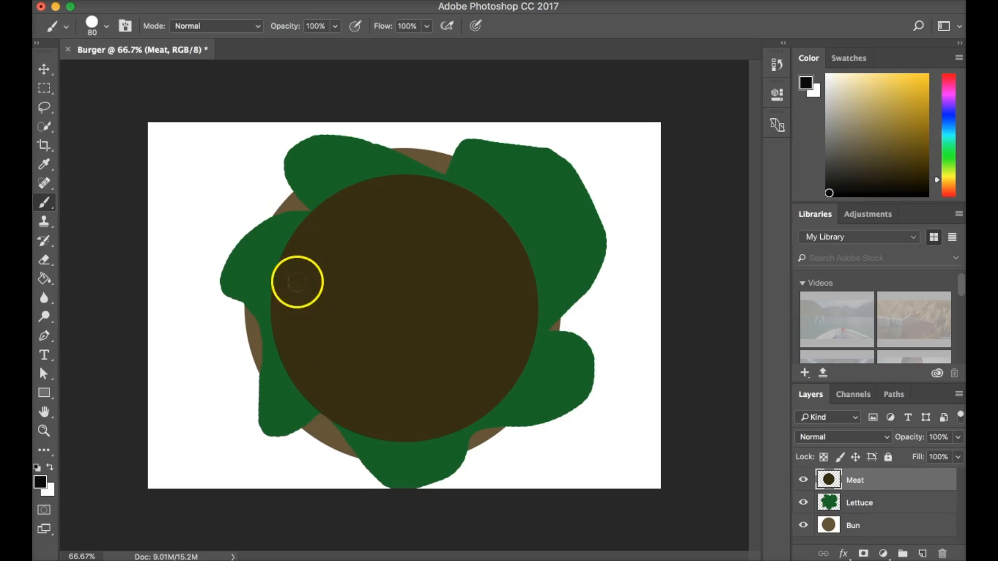
# Step: Paint five roughly parallel, slightly slanted black grill marks down across the dark brown circle on the Meat layer
pyautogui.moveTo(298, 266); pyautogui.dragTo(332, 396)
pyautogui.moveTo(339, 220); pyautogui.dragTo(383, 421)
pyautogui.moveTo(383, 203); pyautogui.dragTo(425, 417)
pyautogui.moveTo(429, 204); pyautogui.dragTo(464, 396)
pyautogui.click(471, 217)
pyautogui.click(480, 277)
pyautogui.moveTo(480, 277); pyautogui.dragTo(501, 363)
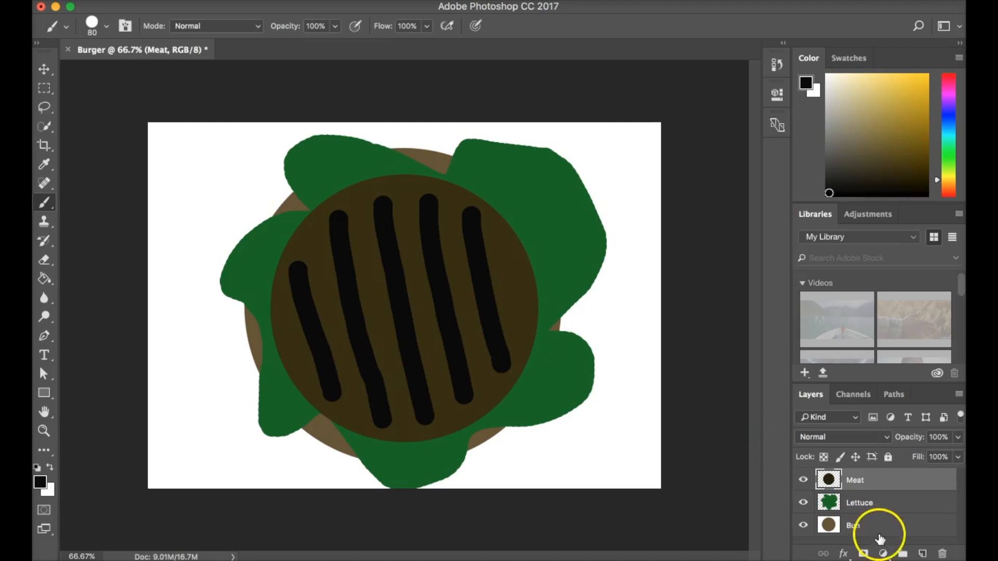
# Step: Create a new layer above the Meat layer and name it Tomatoe
pyautogui.click(919, 554)
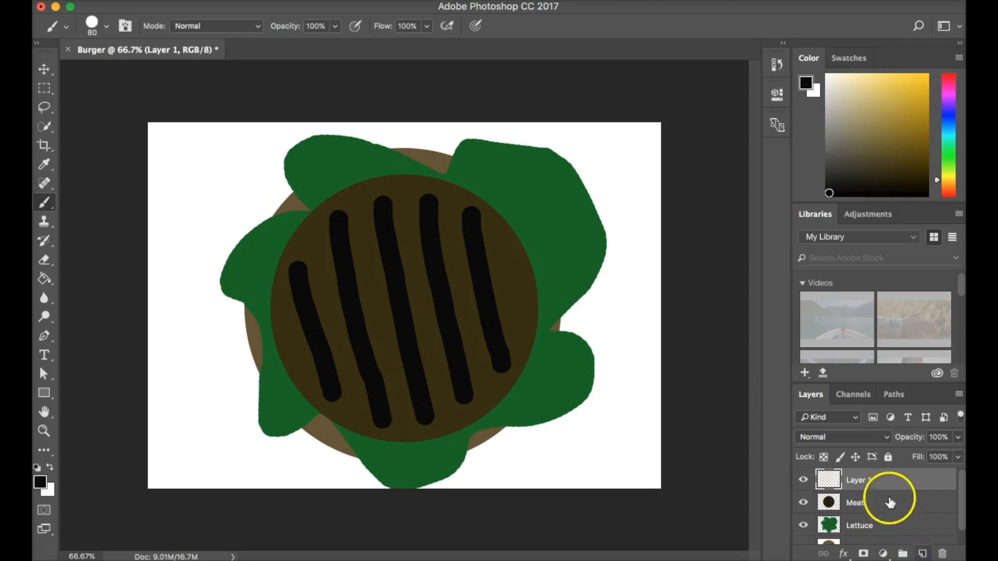
pyautogui.doubleClick(858, 480)
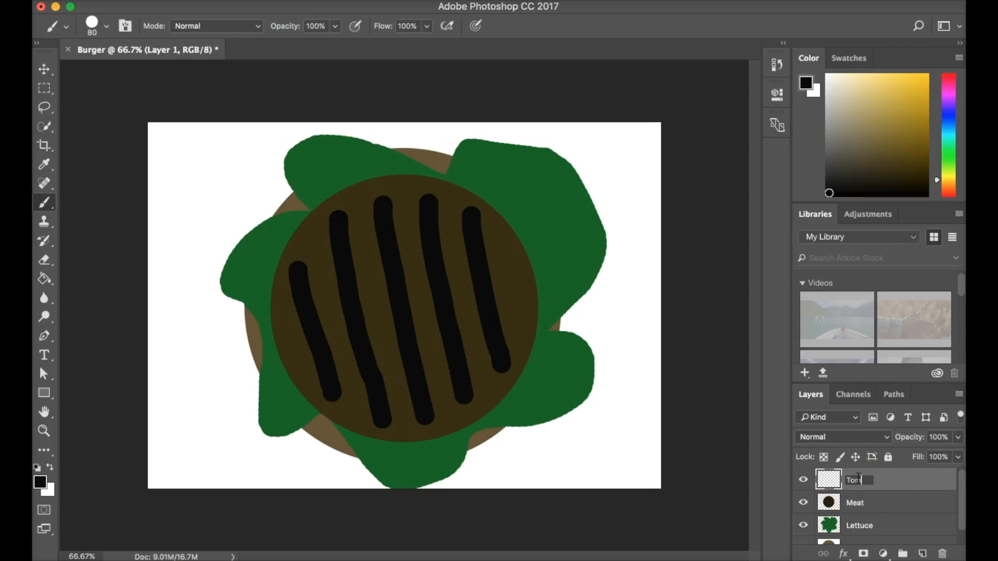
pyautogui.write('Tomatoe')
pyautogui.press('Return')
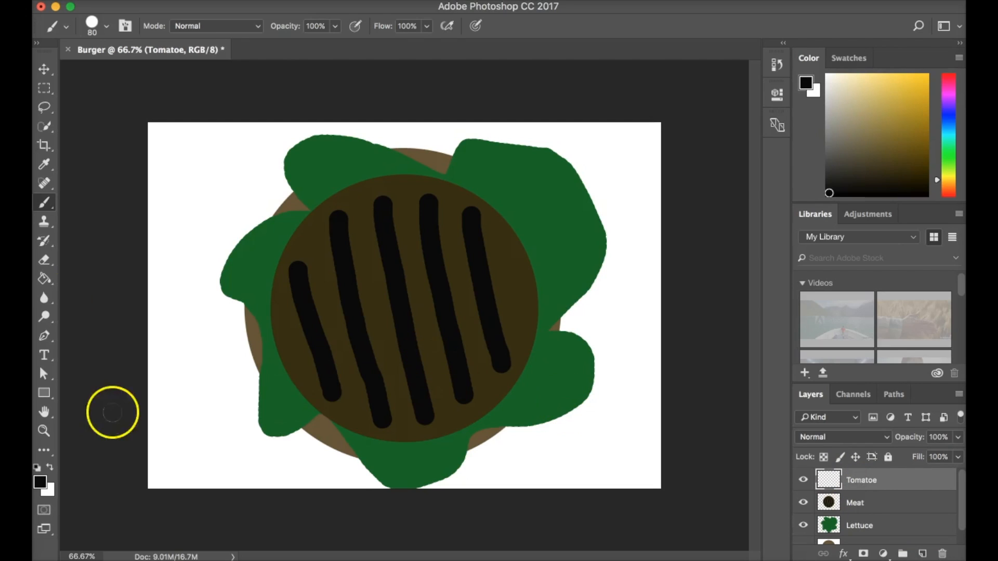
# Step: Set the foreground colour to bright red #f70b21 and return to the Brush tool
pyautogui.click(41, 481)
pyautogui.click(513, 161)
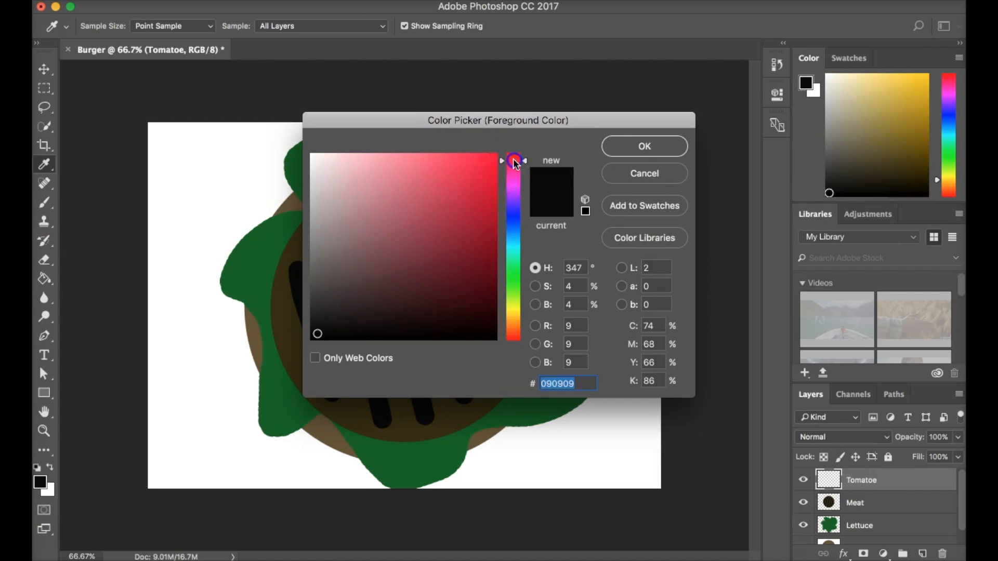
pyautogui.moveTo(514, 160); pyautogui.dragTo(512, 157)
pyautogui.click(472, 169)
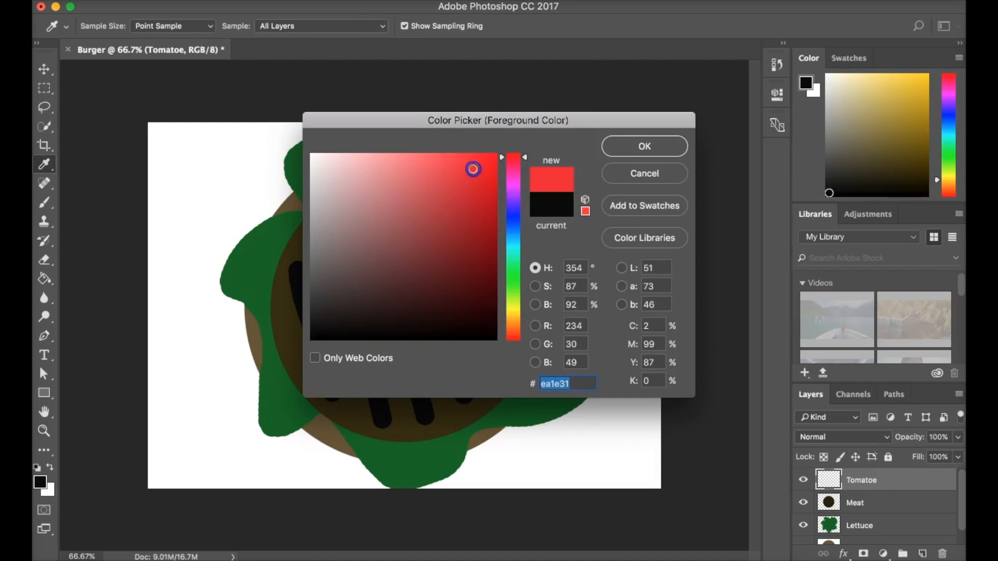
pyautogui.click(630, 145)
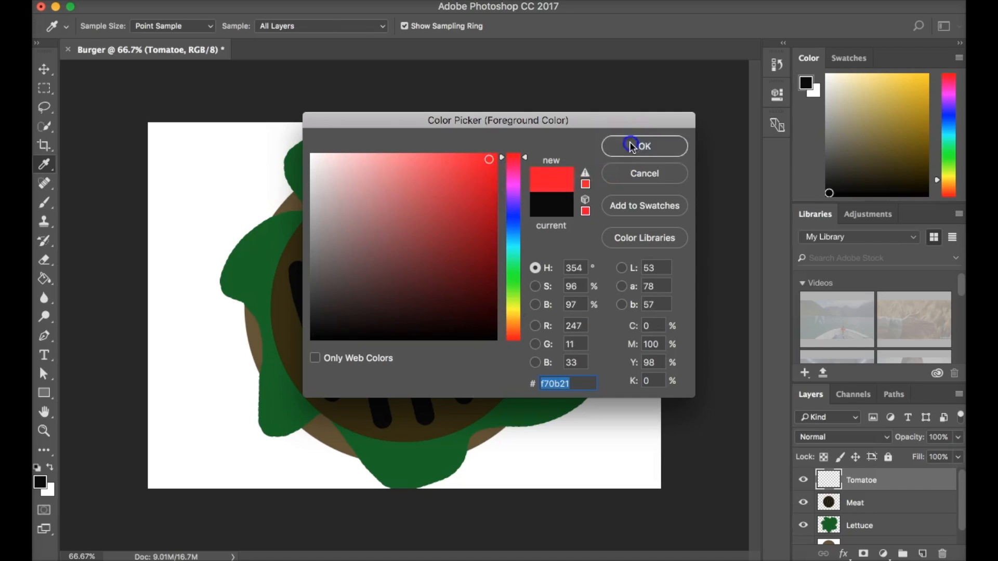
pyautogui.press('b')
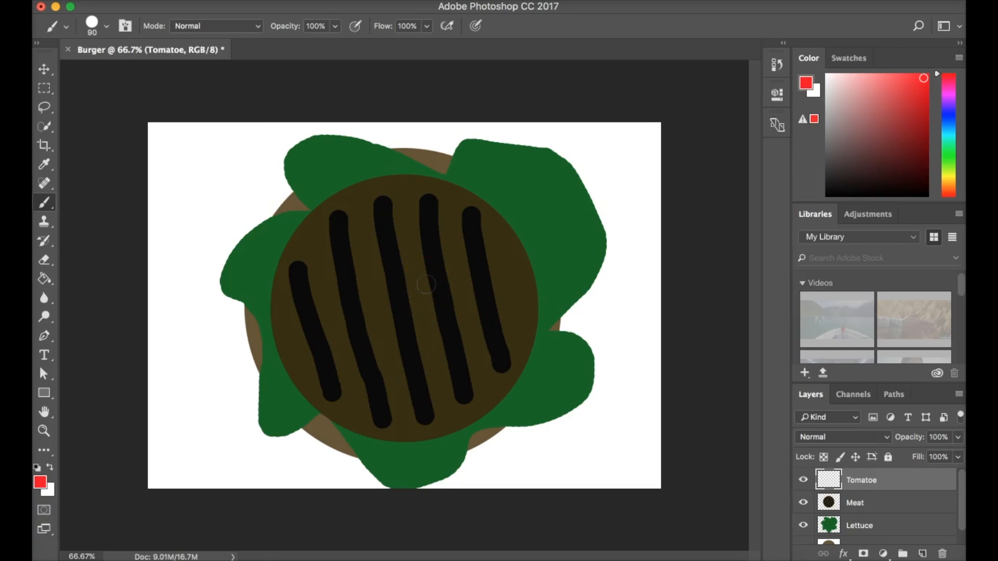
# Step: Enlarge the brush to 800 px and stamp one red circle at the centre of the meat patty on the Tomatoe layer
pyautogui.press(']')
pyautogui.press(']')
pyautogui.press(']')
pyautogui.press(']')
pyautogui.press(']')
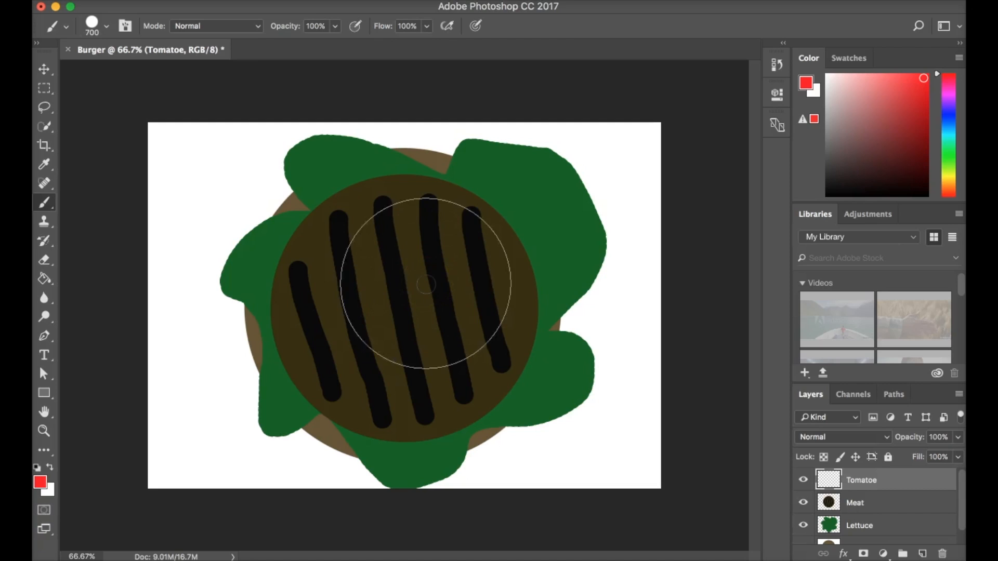
pyautogui.press(']')
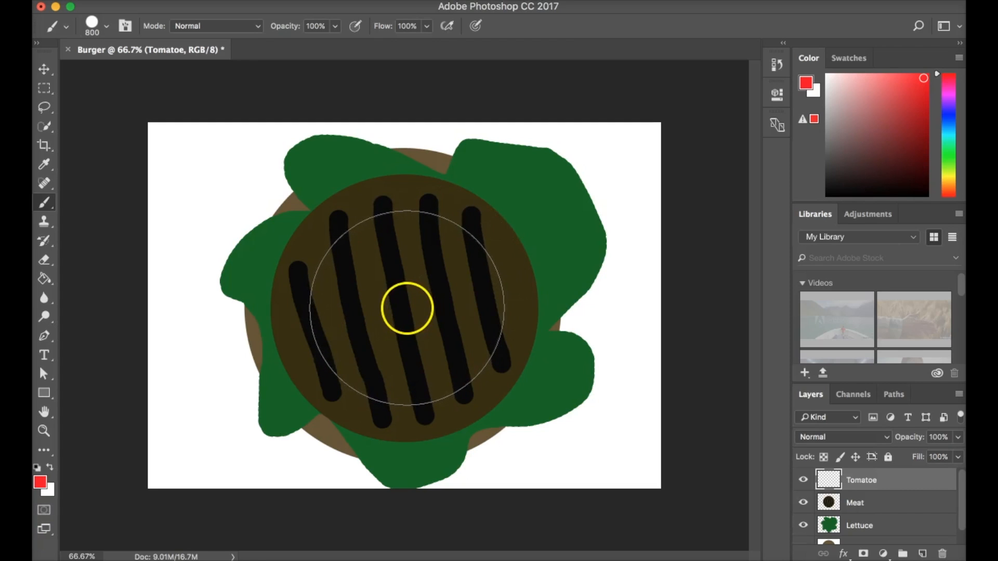
pyautogui.click(408, 308)
# Step: Set the foreground colour to a muted red, about #da4a58
pyautogui.click(41, 481)
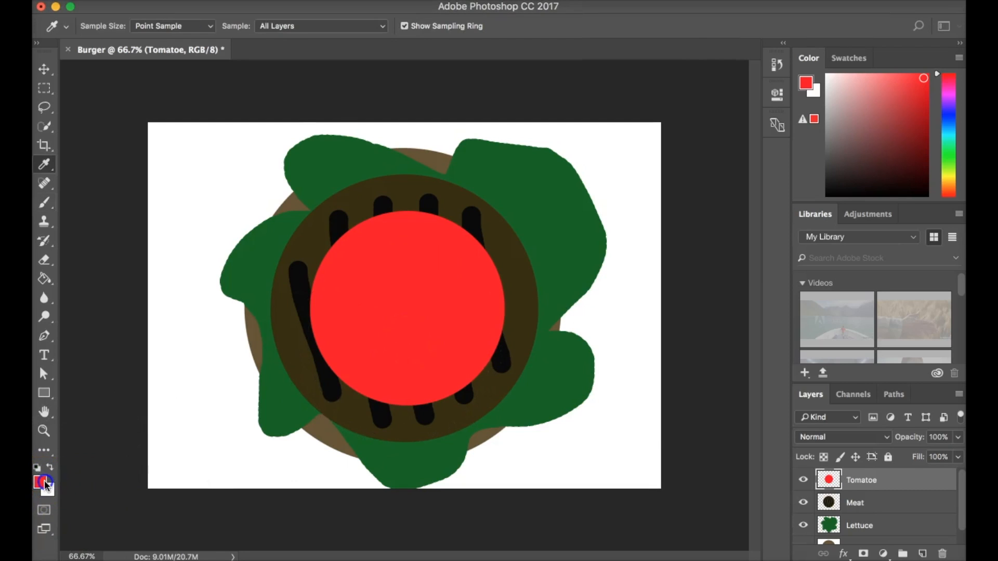
pyautogui.click(434, 181)
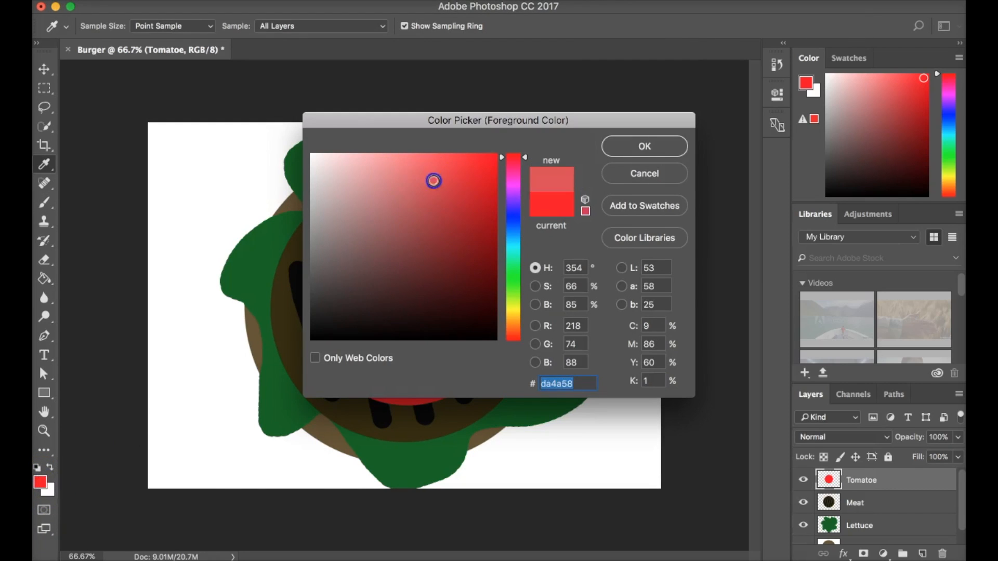
pyautogui.click(643, 147)
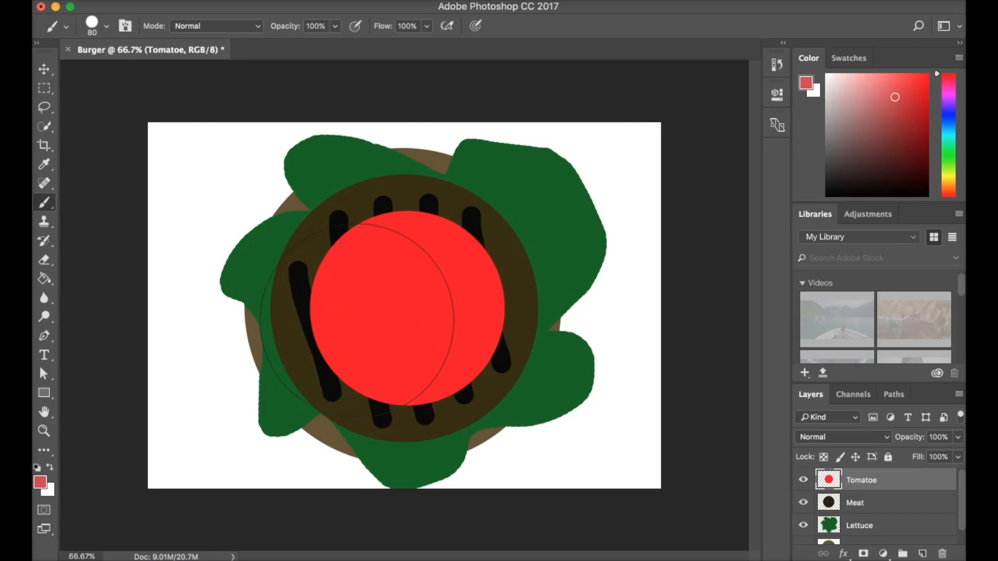
# Step: Paint five muted-red spokes from the centre of the tomato and a short curved mark in each gap with a 70 px brush
pyautogui.moveTo(367, 368); pyautogui.dragTo(400, 232)
pyautogui.moveTo(401, 305)
pyautogui.mouseDown()
pyautogui.moveTo(417, 312)
pyautogui.moveTo(485, 289)
pyautogui.mouseUp()
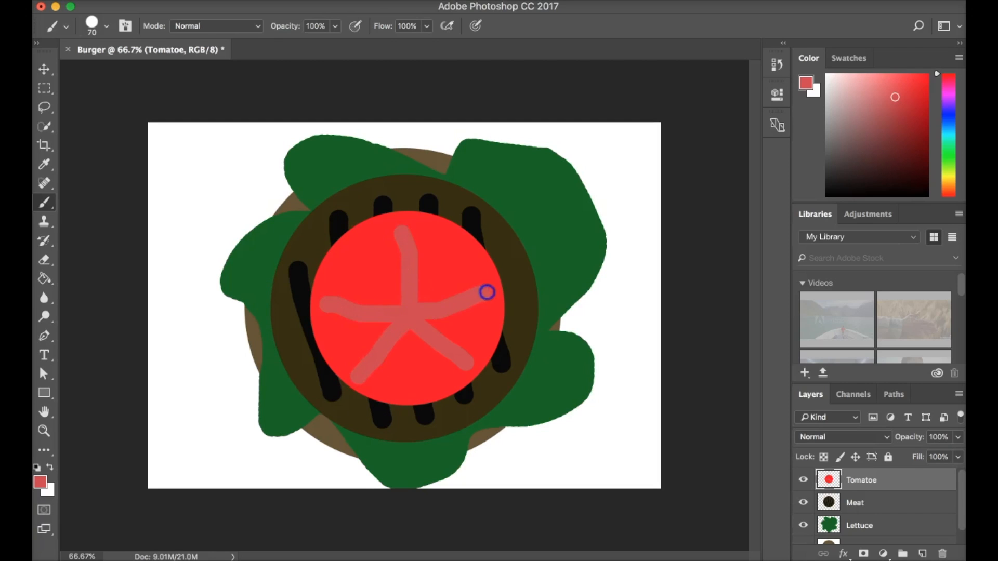
pyautogui.moveTo(458, 251)
pyautogui.mouseDown()
pyautogui.moveTo(442, 236)
pyautogui.moveTo(474, 270)
pyautogui.moveTo(460, 272)
pyautogui.mouseUp()
pyautogui.moveTo(377, 242)
pyautogui.mouseDown()
pyautogui.moveTo(345, 277)
pyautogui.moveTo(367, 248)
pyautogui.mouseUp()
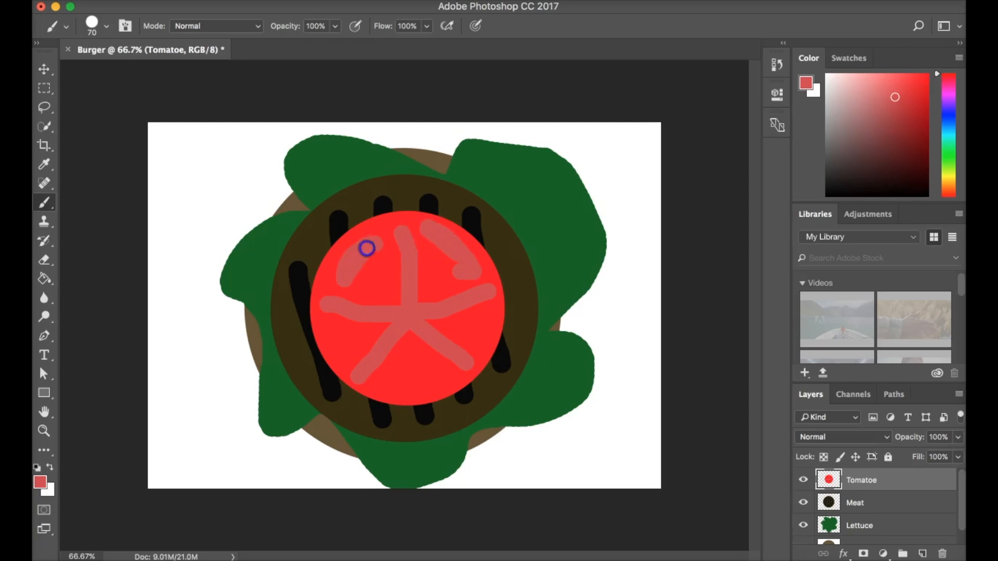
pyautogui.moveTo(337, 334); pyautogui.dragTo(348, 355)
pyautogui.moveTo(396, 387)
pyautogui.mouseDown()
pyautogui.moveTo(436, 378)
pyautogui.moveTo(393, 393)
pyautogui.mouseUp()
pyautogui.moveTo(486, 323)
pyautogui.mouseDown()
pyautogui.moveTo(490, 316)
pyautogui.moveTo(478, 339)
pyautogui.mouseUp()
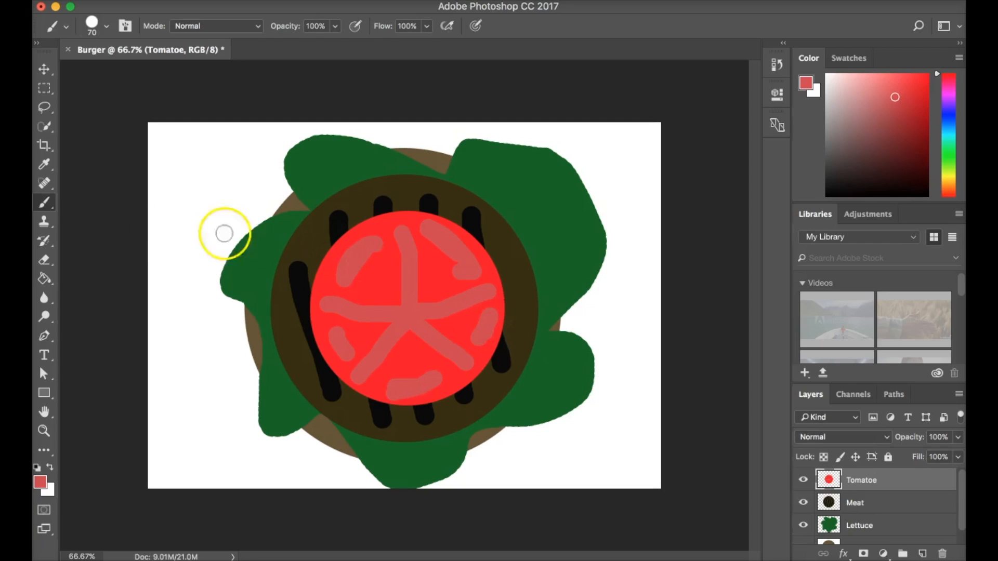
# Step: Switch to the Mixer Brush tool and set its size to 90 px
pyautogui.rightClick(46, 207)
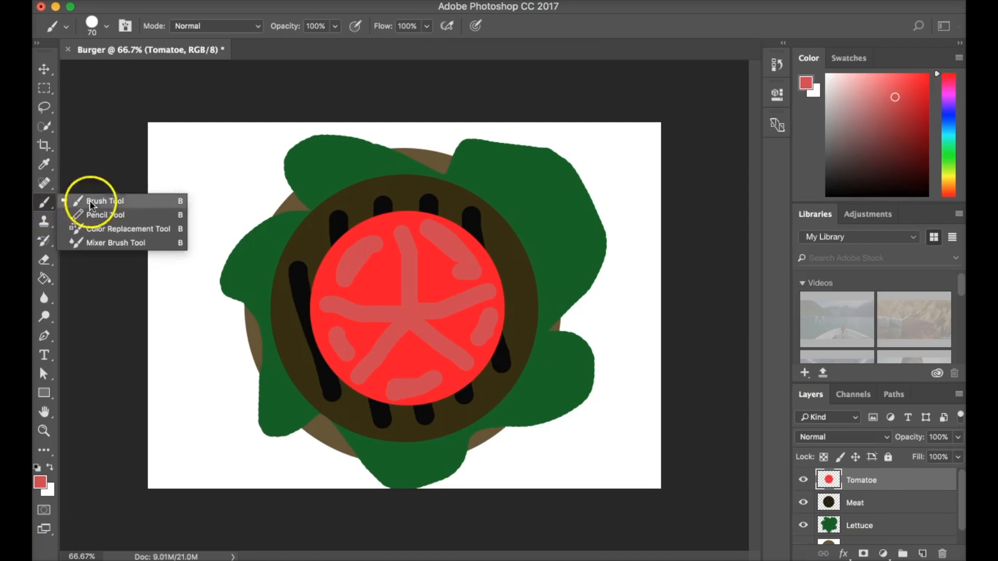
pyautogui.click(151, 242)
pyautogui.press(']')
pyautogui.press(']')
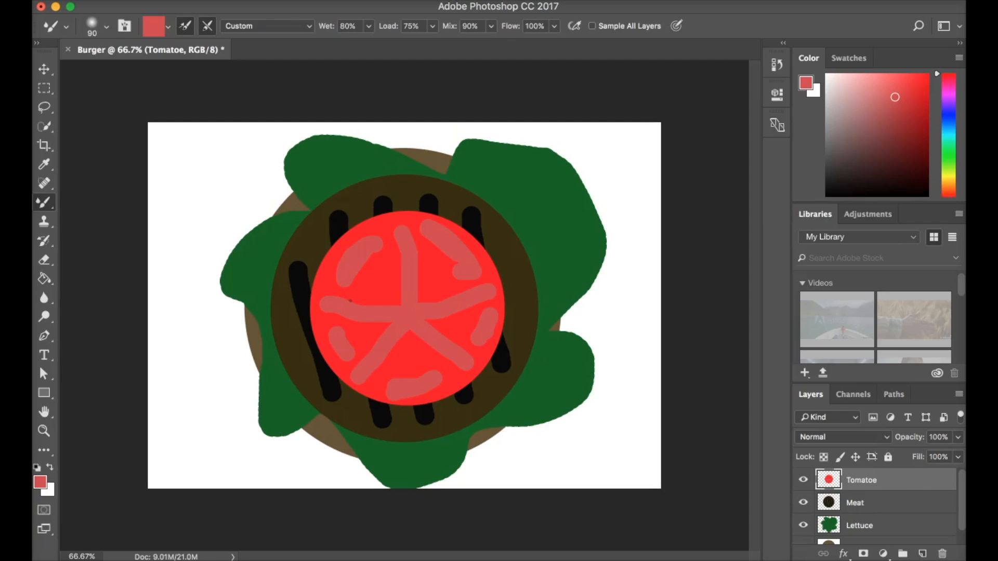
# Step: Blend the short curved marks and parts of the spokes into the surrounding red of the tomato with the Mixer Brush
pyautogui.moveTo(334, 348)
pyautogui.mouseDown()
pyautogui.moveTo(348, 321)
pyautogui.moveTo(337, 350)
pyautogui.moveTo(334, 336)
pyautogui.moveTo(367, 362)
pyautogui.mouseUp()
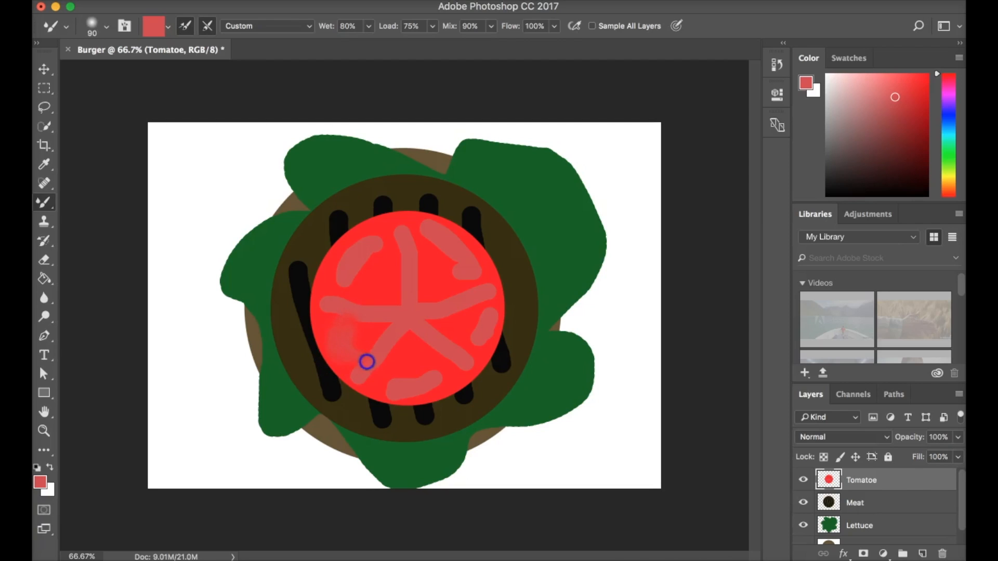
pyautogui.click(394, 385)
pyautogui.moveTo(432, 378); pyautogui.dragTo(388, 384)
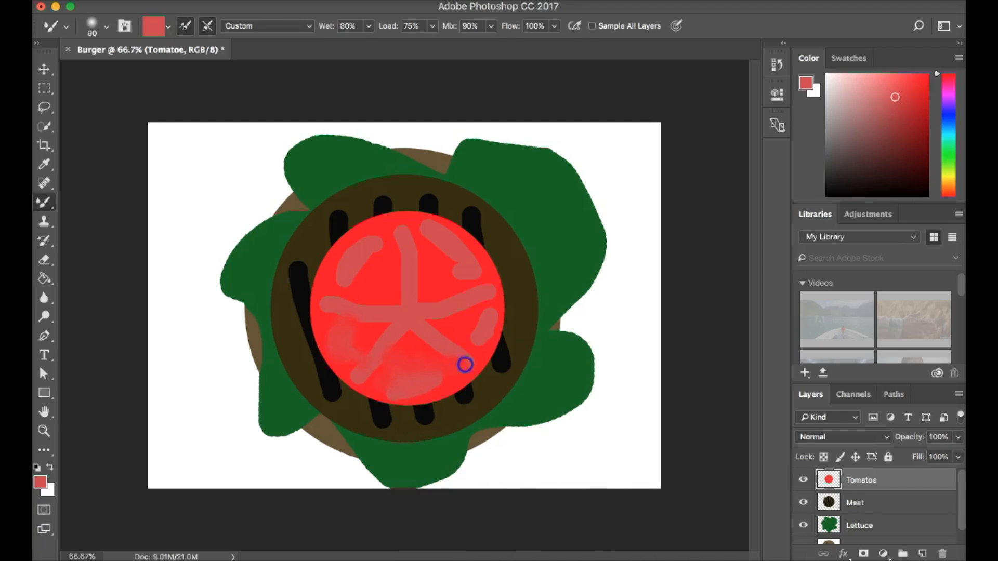
pyautogui.moveTo(482, 324)
pyautogui.mouseDown()
pyautogui.moveTo(456, 335)
pyautogui.moveTo(472, 317)
pyautogui.mouseUp()
pyautogui.moveTo(468, 273)
pyautogui.mouseDown()
pyautogui.moveTo(440, 253)
pyautogui.moveTo(442, 271)
pyautogui.moveTo(429, 254)
pyautogui.mouseUp()
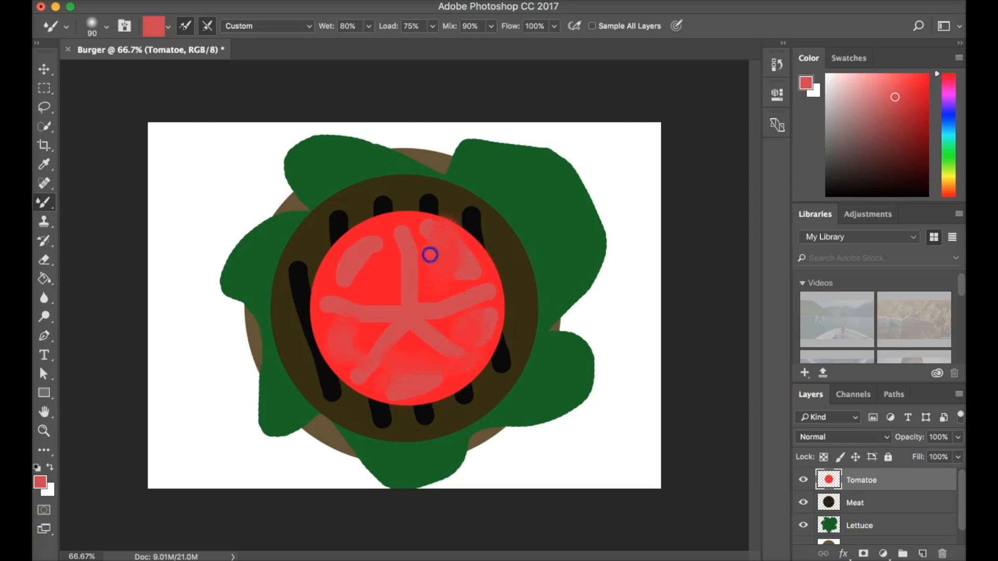
pyautogui.moveTo(367, 286)
pyautogui.mouseDown()
pyautogui.moveTo(367, 256)
pyautogui.moveTo(340, 304)
pyautogui.moveTo(364, 258)
pyautogui.moveTo(378, 255)
pyautogui.moveTo(362, 265)
pyautogui.moveTo(376, 285)
pyautogui.moveTo(342, 283)
pyautogui.moveTo(354, 250)
pyautogui.moveTo(388, 275)
pyautogui.mouseUp()
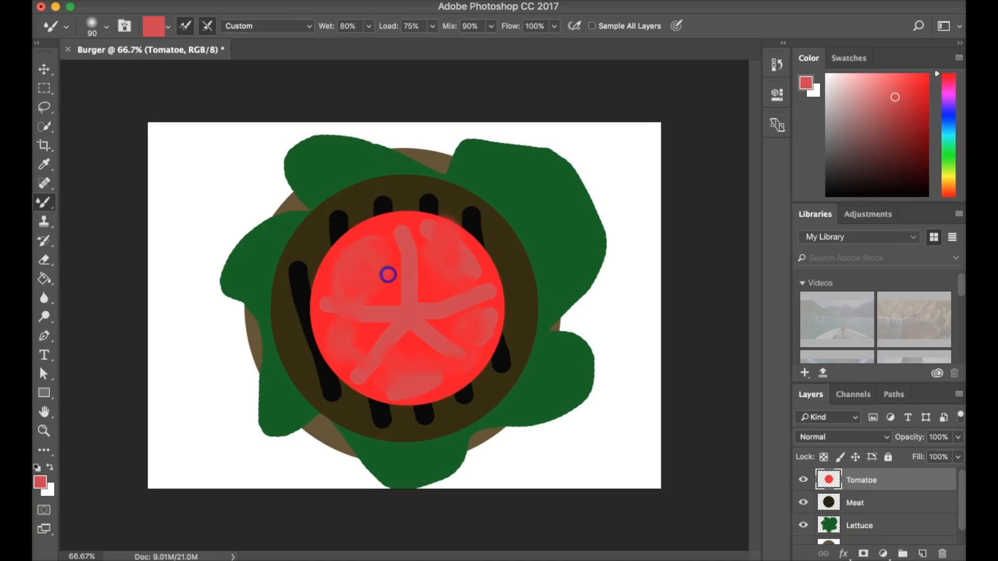
pyautogui.moveTo(418, 236)
pyautogui.mouseDown()
pyautogui.moveTo(384, 275)
pyautogui.moveTo(435, 351)
pyautogui.moveTo(472, 343)
pyautogui.moveTo(468, 305)
pyautogui.mouseUp()
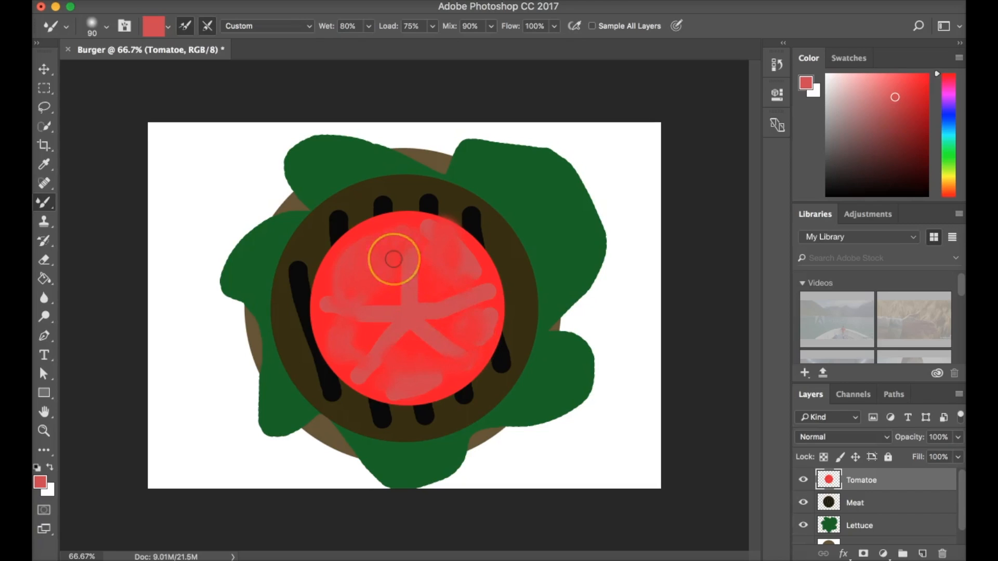
pyautogui.scroll(-2, 852, 479)
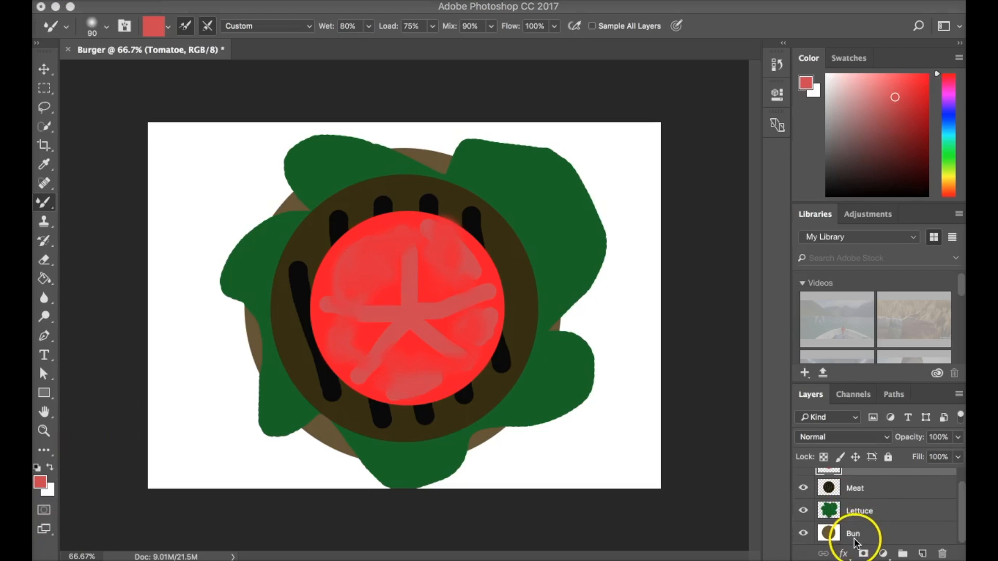
pyautogui.scroll(1, 858, 500)
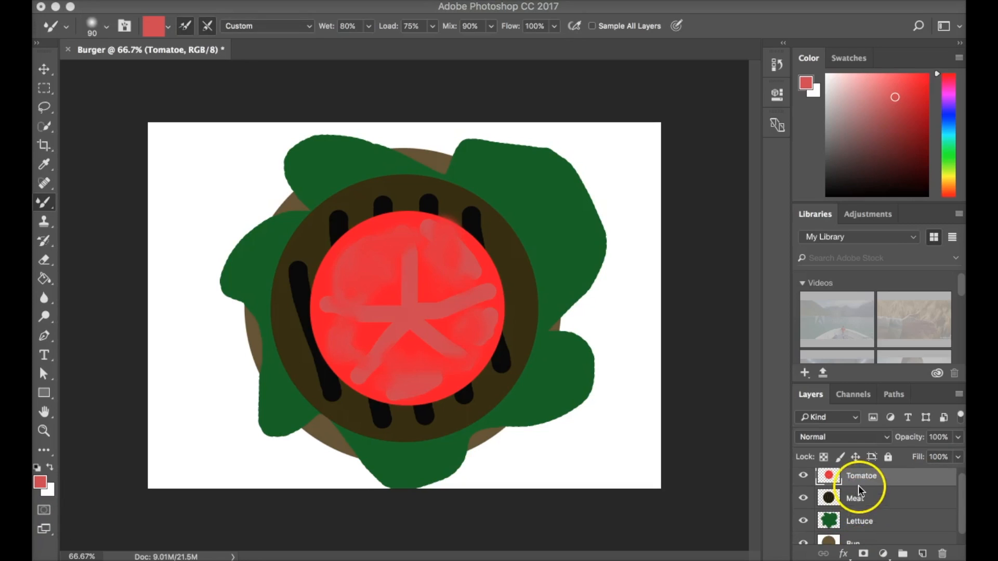
pyautogui.scroll(1, 859, 486)
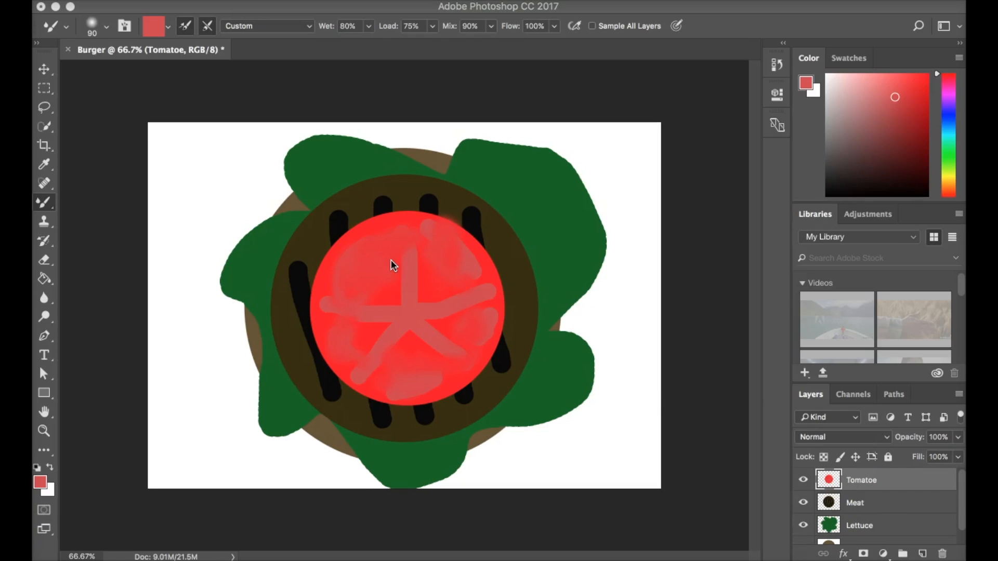
pyautogui.moveTo(409, 307)
pyautogui.mouseDown()
pyautogui.moveTo(409, 263)
pyautogui.moveTo(430, 286)
pyautogui.mouseUp()
pyautogui.moveTo(408, 381); pyautogui.dragTo(429, 387)
# Step: Save a JPEG copy of the artwork to the Desktop as Burger.jpg with quality 8 (High) and Baseline ("Standard") format
pyautogui.click(179, 1)
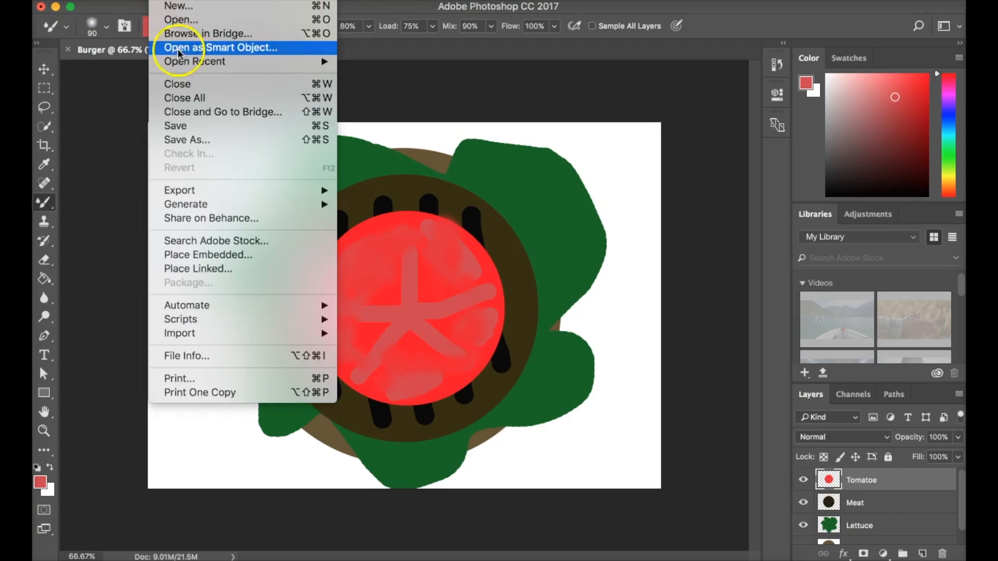
pyautogui.click(186, 139)
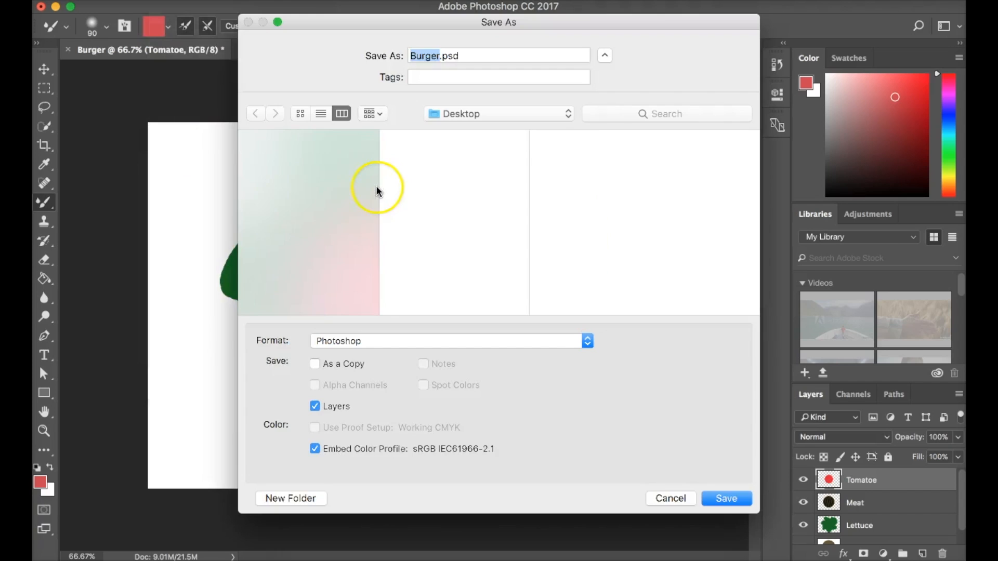
pyautogui.click(572, 343)
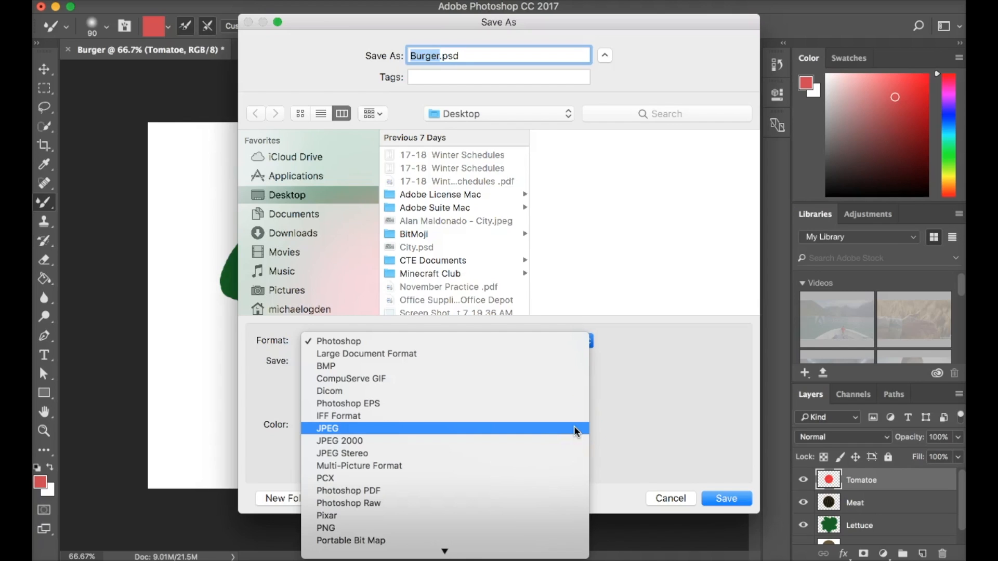
pyautogui.click(429, 41)
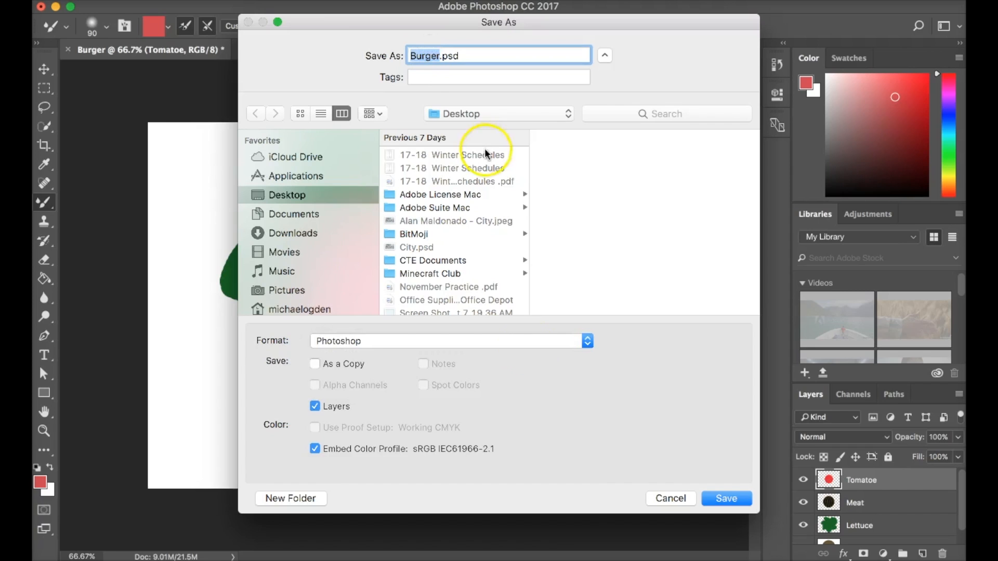
pyautogui.click(586, 344)
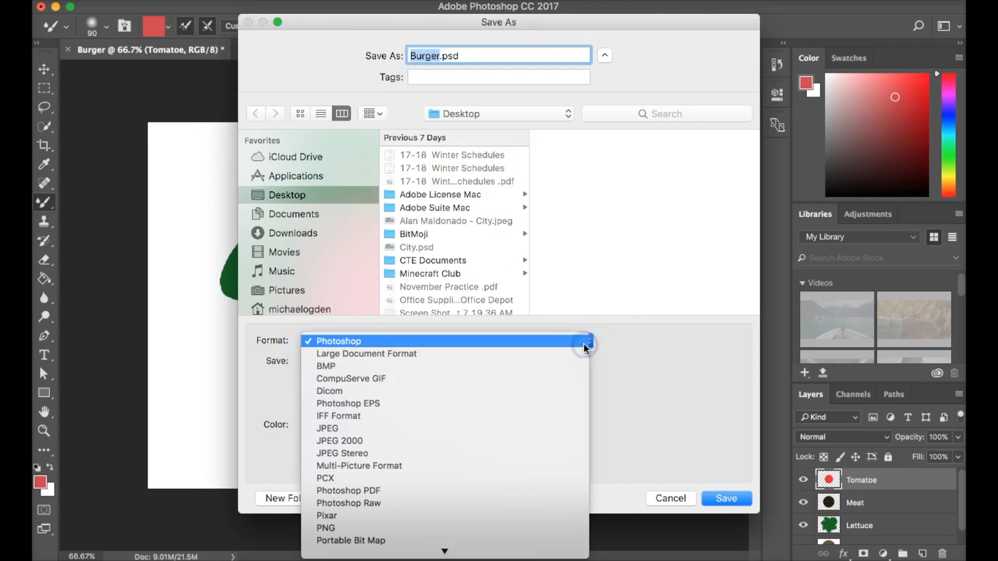
pyautogui.click(574, 429)
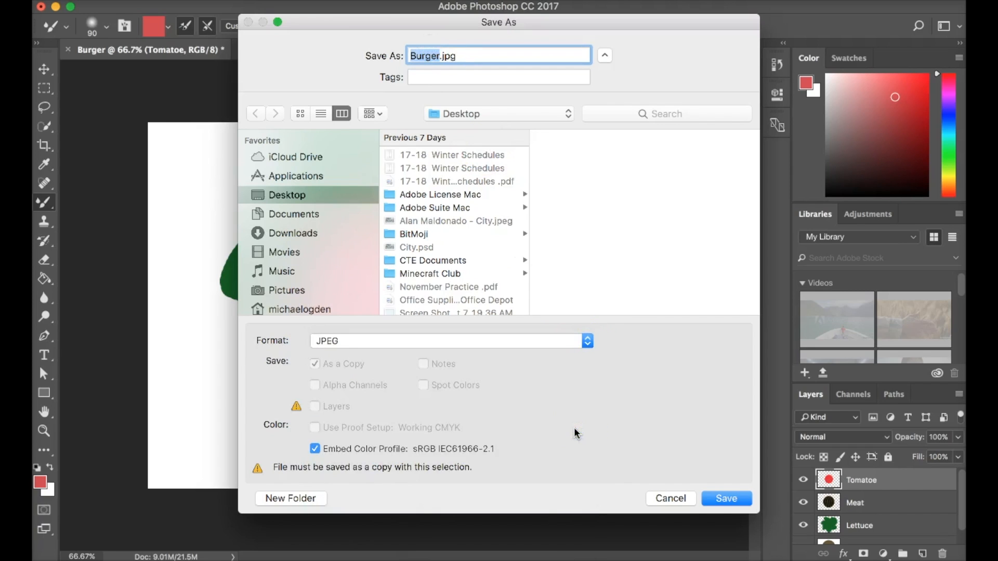
pyautogui.click(717, 497)
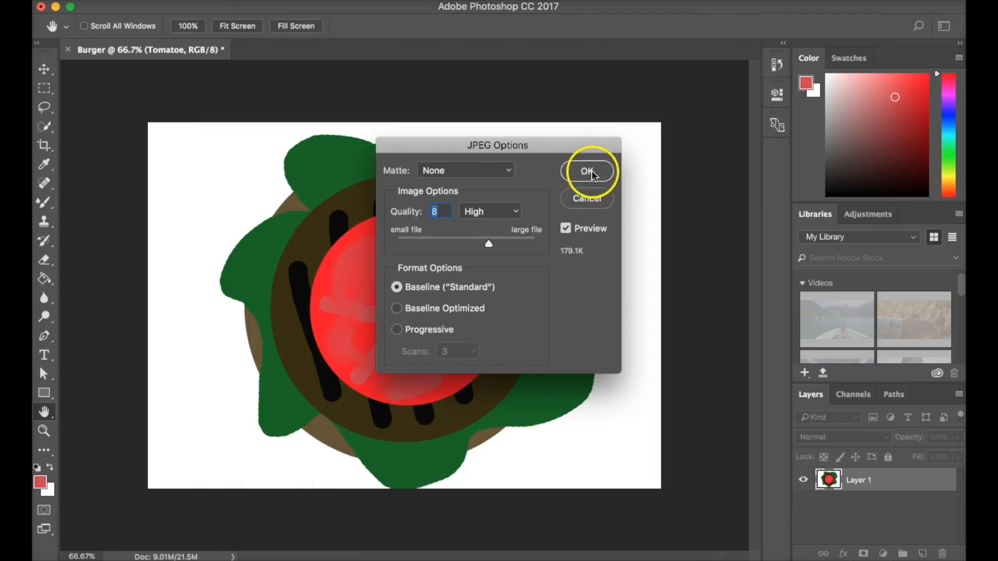
pyautogui.click(586, 170)
pyautogui.click(444, 303)
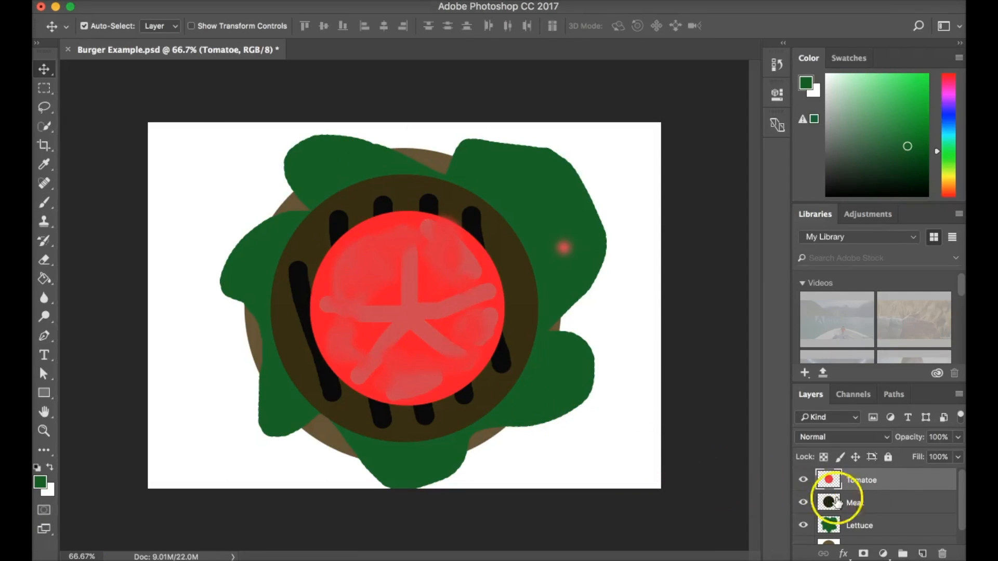
pyautogui.scroll(-2, 893, 514)
pyautogui.scroll(2, 894, 515)
pyautogui.scroll(-2, 894, 514)
pyautogui.scroll(1, 894, 514)
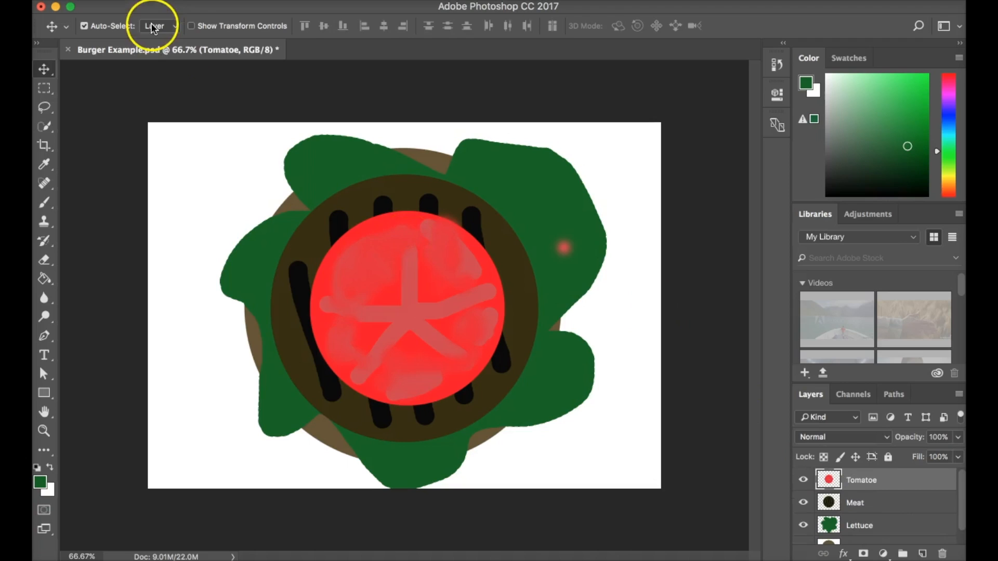
pyautogui.click(160, 1)
pyautogui.click(204, 141)
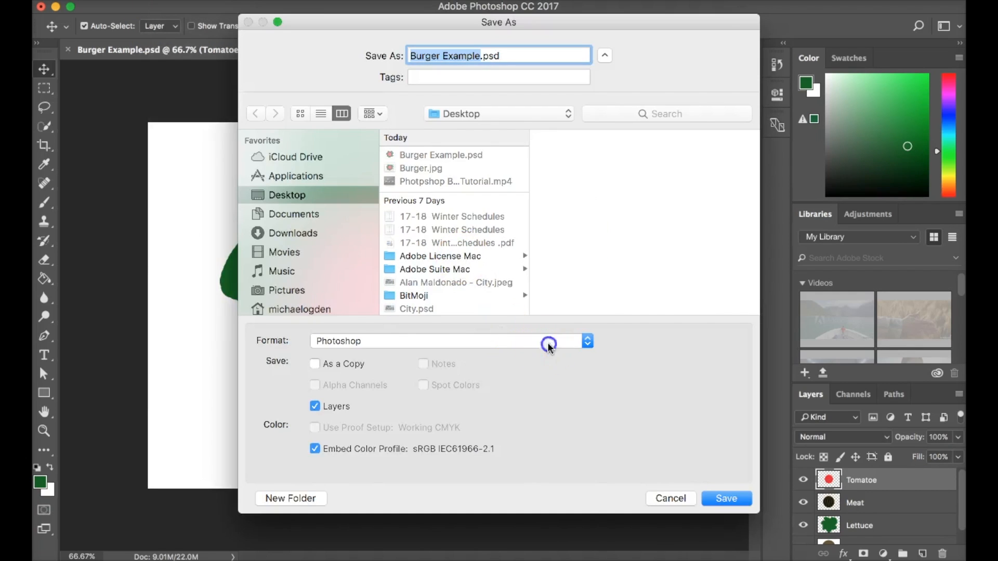
pyautogui.click(548, 341)
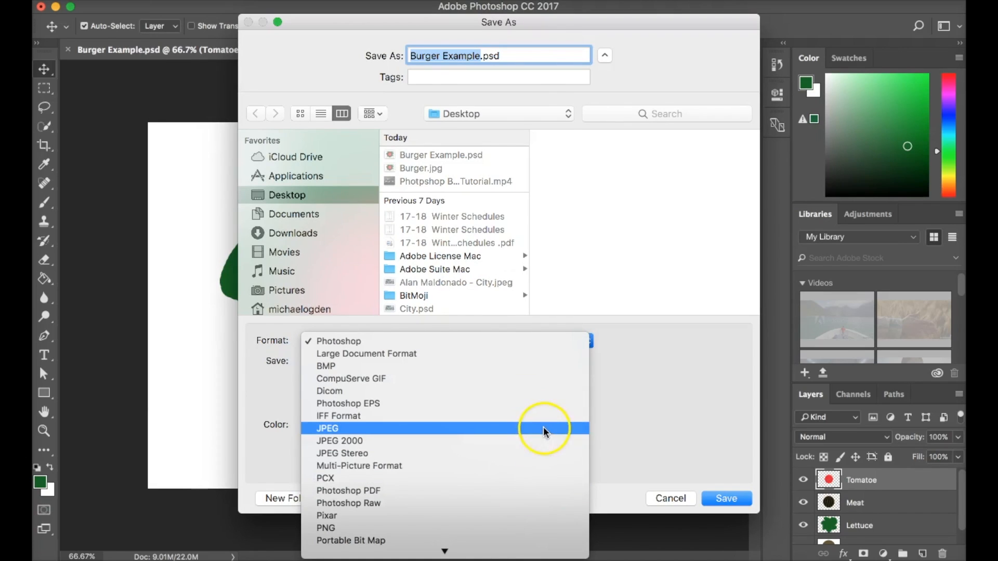
pyautogui.click(669, 498)
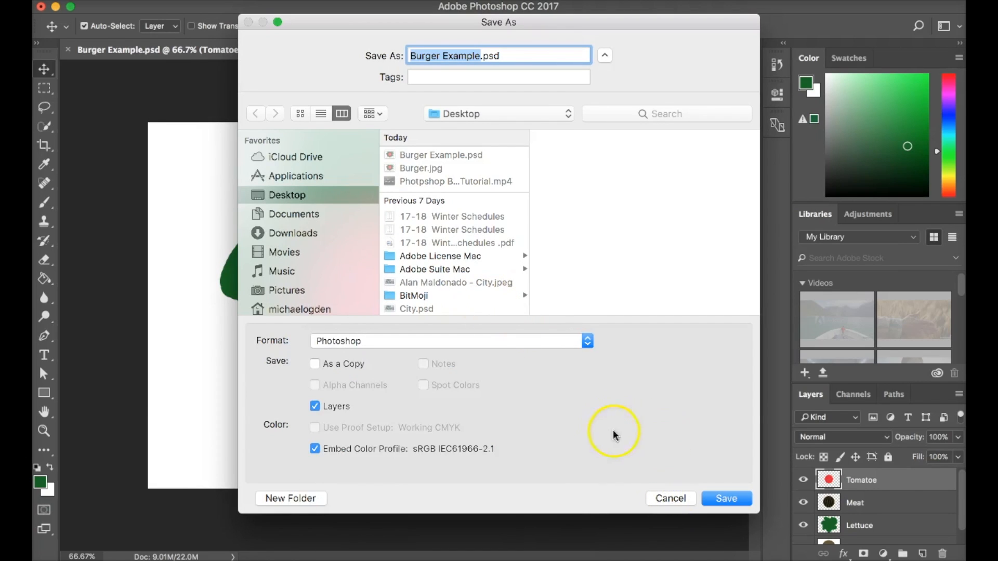
pyautogui.click(666, 500)
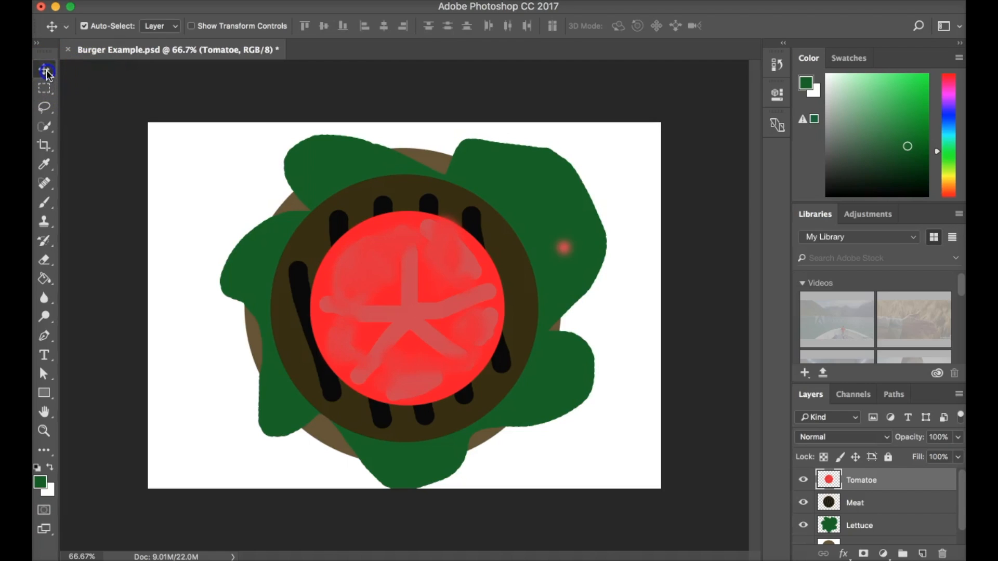
# Step: Spread the burger layers apart with the Move tool: Tomatoe and Lettuce toward the canvas's left, Meat and Bun toward its right
pyautogui.moveTo(394, 306); pyautogui.dragTo(281, 325)
pyautogui.moveTo(409, 347); pyautogui.dragTo(507, 351)
pyautogui.moveTo(344, 197); pyautogui.dragTo(300, 207)
pyautogui.click(388, 164)
pyautogui.moveTo(387, 164); pyautogui.dragTo(501, 163)
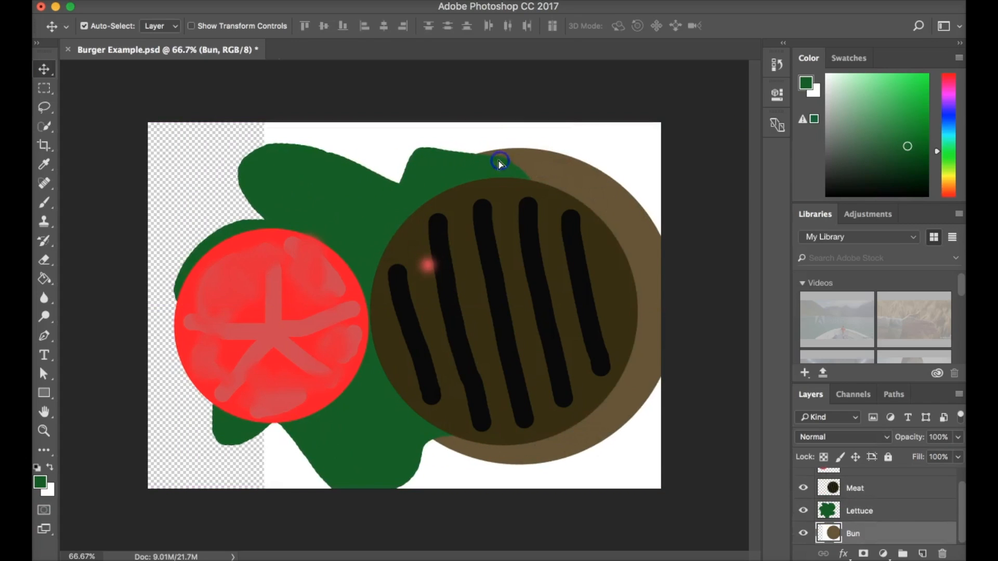
pyautogui.moveTo(576, 174); pyautogui.dragTo(551, 163)
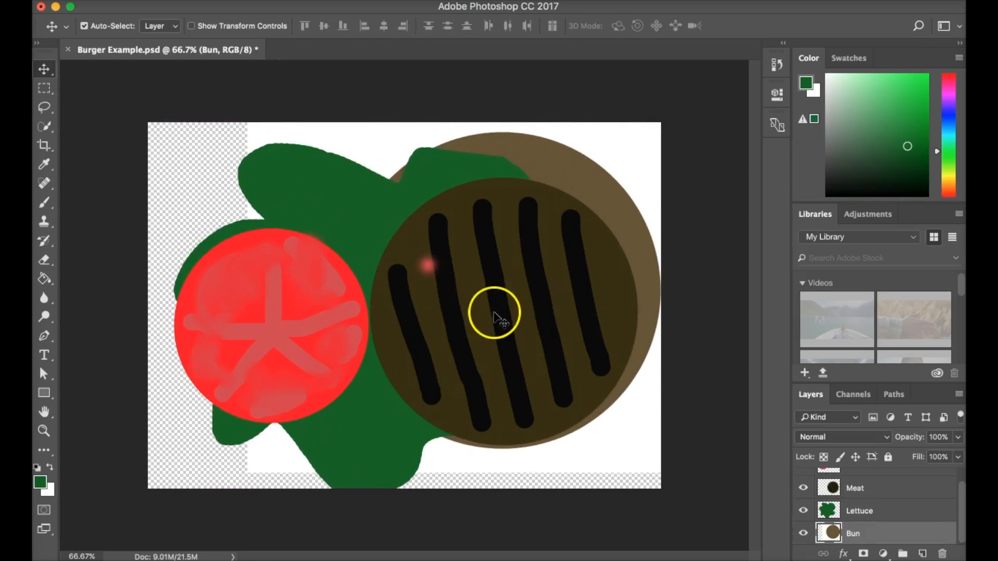
# Step: Scale the Meat layer to about 50% in width and height, keeping its upper-right corner in place, and apply the transform
pyautogui.moveTo(485, 308)
pyautogui.mouseDown()
pyautogui.moveTo(469, 309)
pyautogui.moveTo(488, 310)
pyautogui.mouseUp()
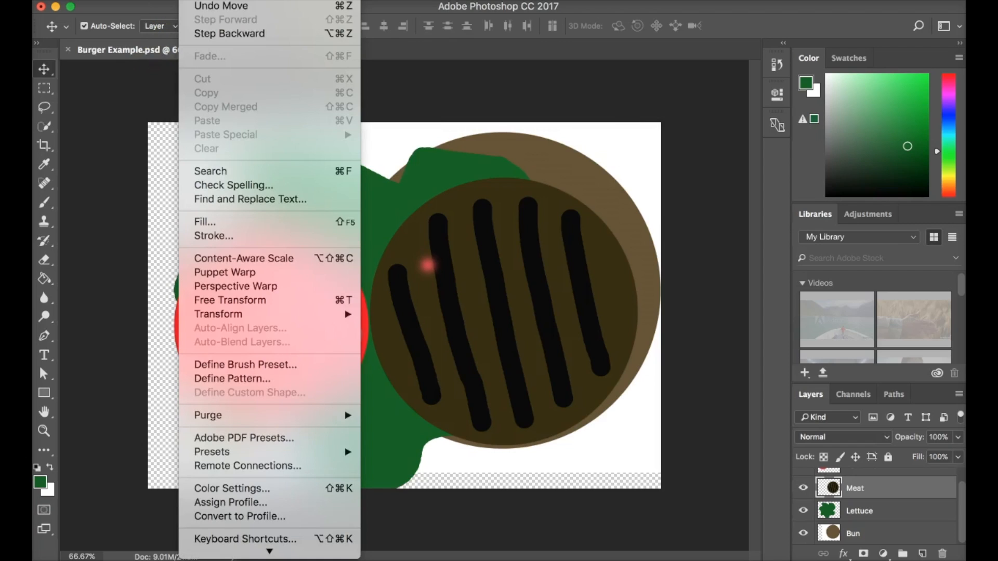
pyautogui.moveTo(276, 316)
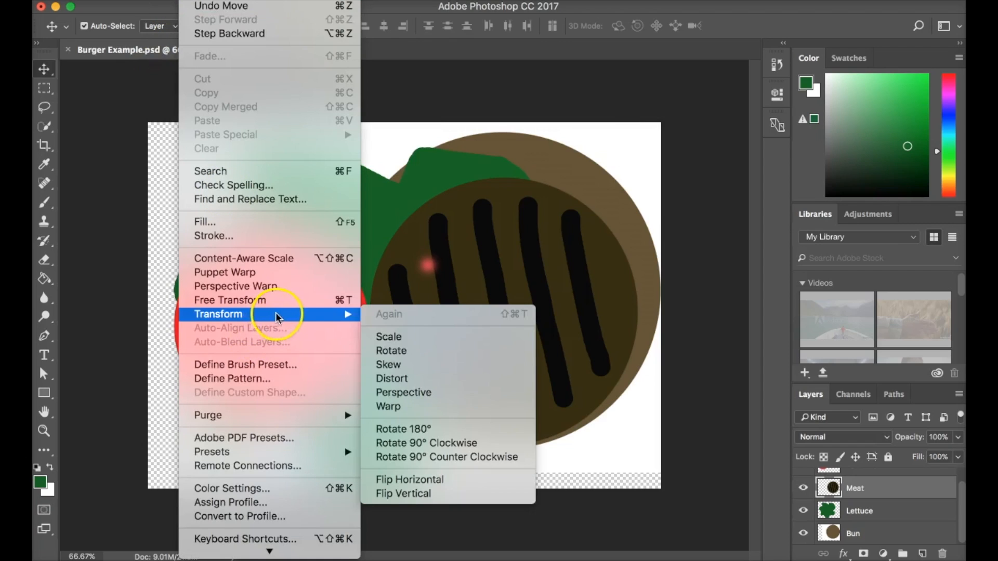
pyautogui.click(453, 338)
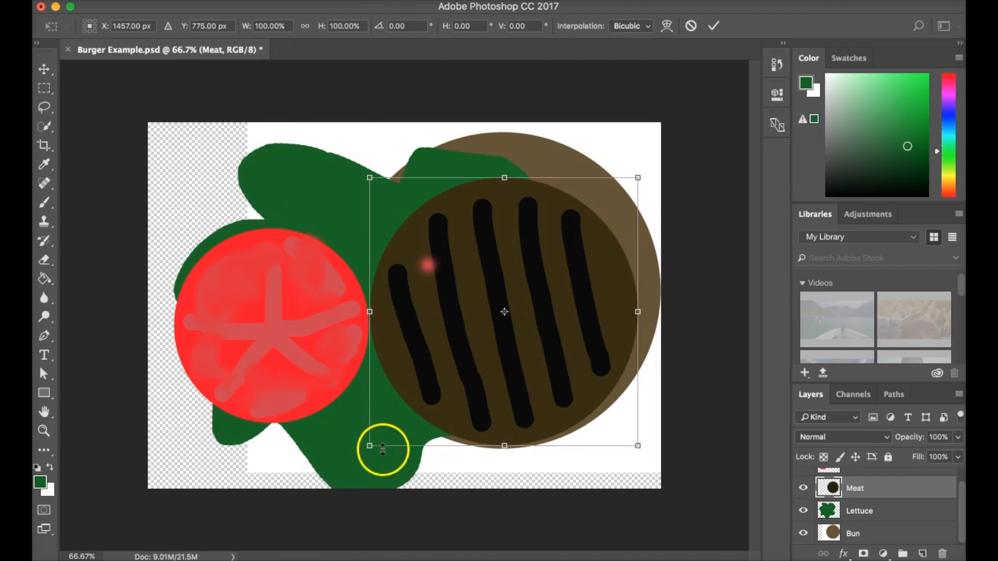
pyautogui.moveTo(370, 446)
pyautogui.mouseDown()
pyautogui.moveTo(497, 350)
pyautogui.moveTo(503, 313)
pyautogui.mouseUp()
pyautogui.click(530, 380)
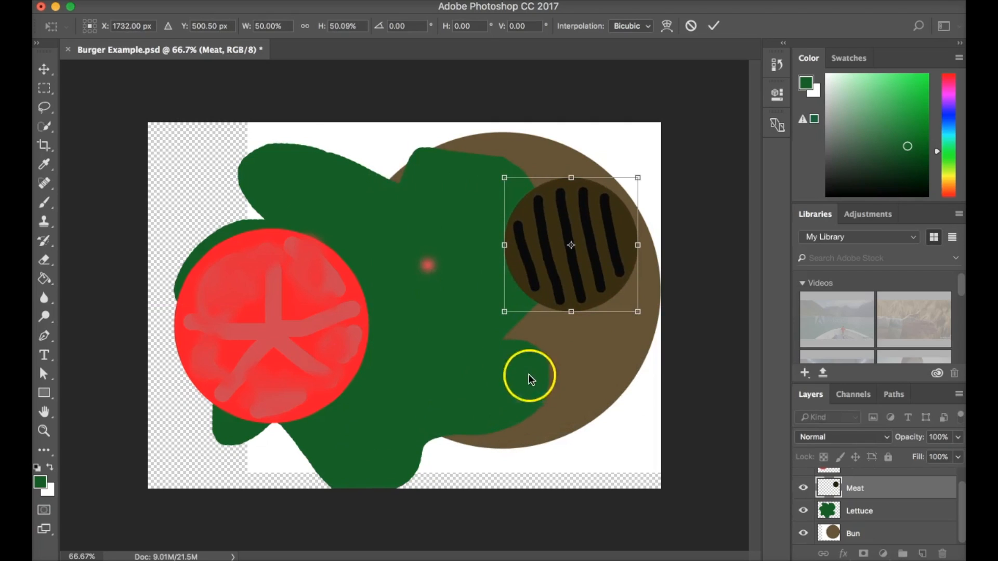
pyautogui.click(44, 70)
pyautogui.click(617, 204)
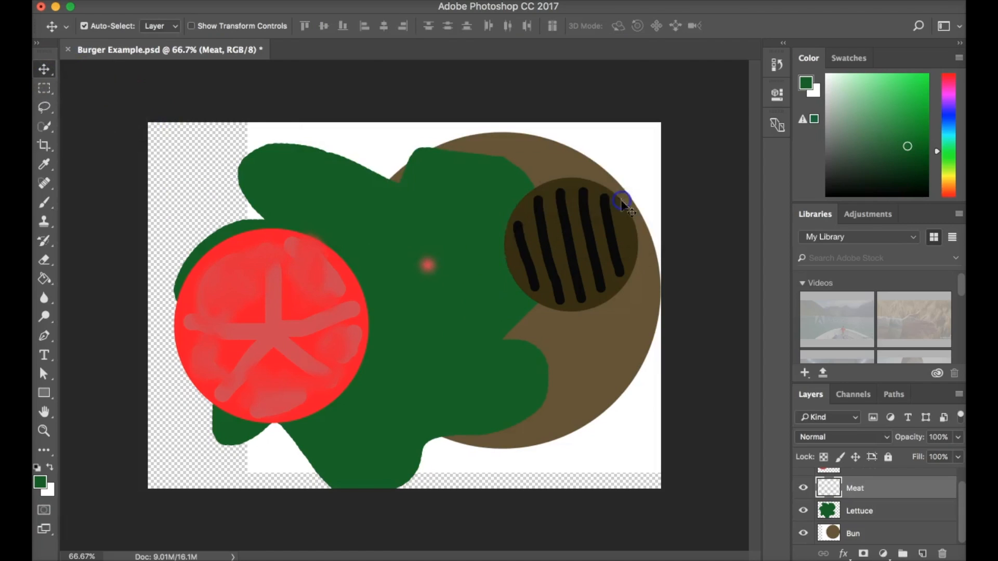
# Step: Move the tomato lower on the canvas, scale it to about 55% in width and height, and apply the transform
pyautogui.moveTo(279, 350); pyautogui.dragTo(266, 411)
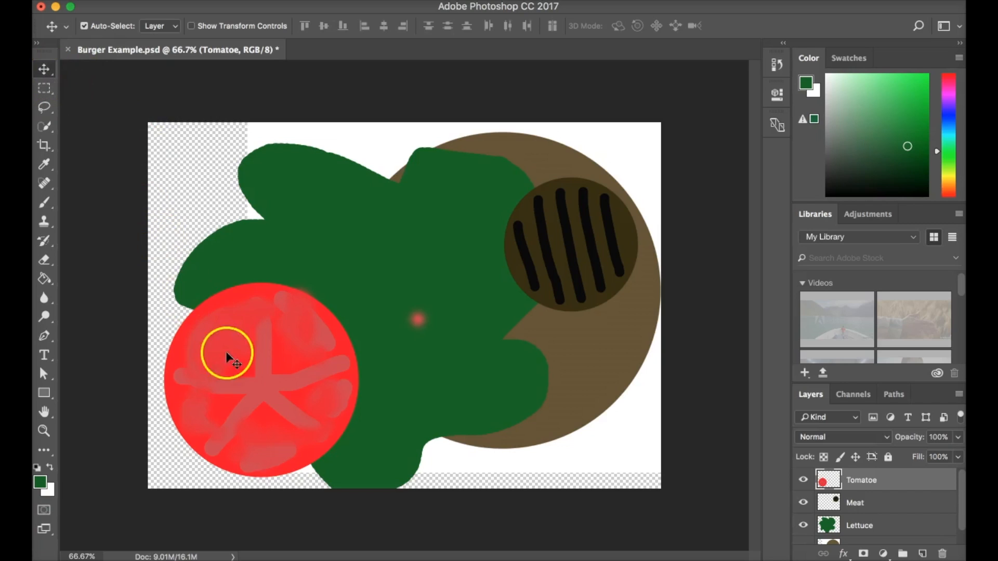
pyautogui.click(188, 1)
pyautogui.moveTo(161, 1)
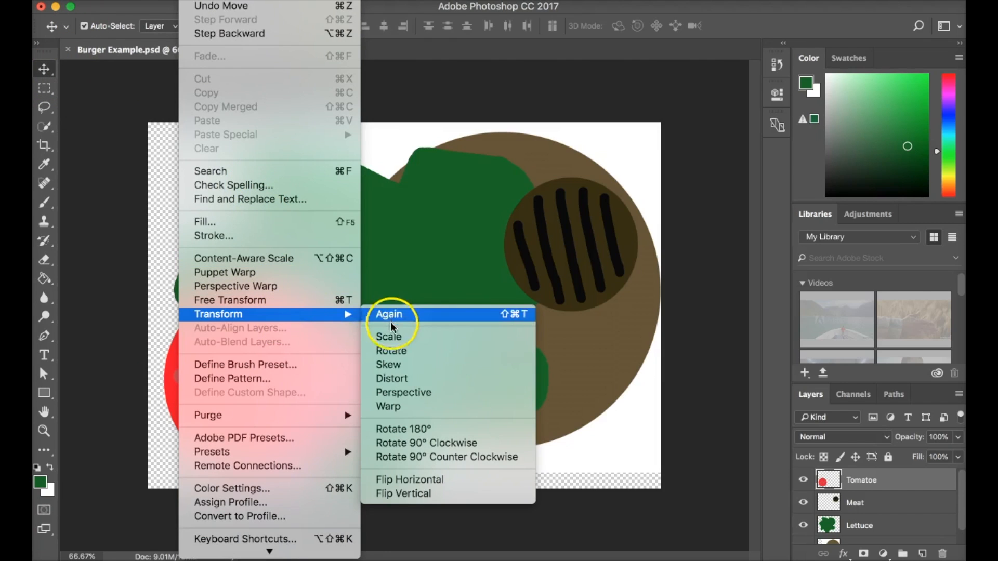
pyautogui.click(398, 338)
pyautogui.moveTo(165, 479); pyautogui.dragTo(221, 429)
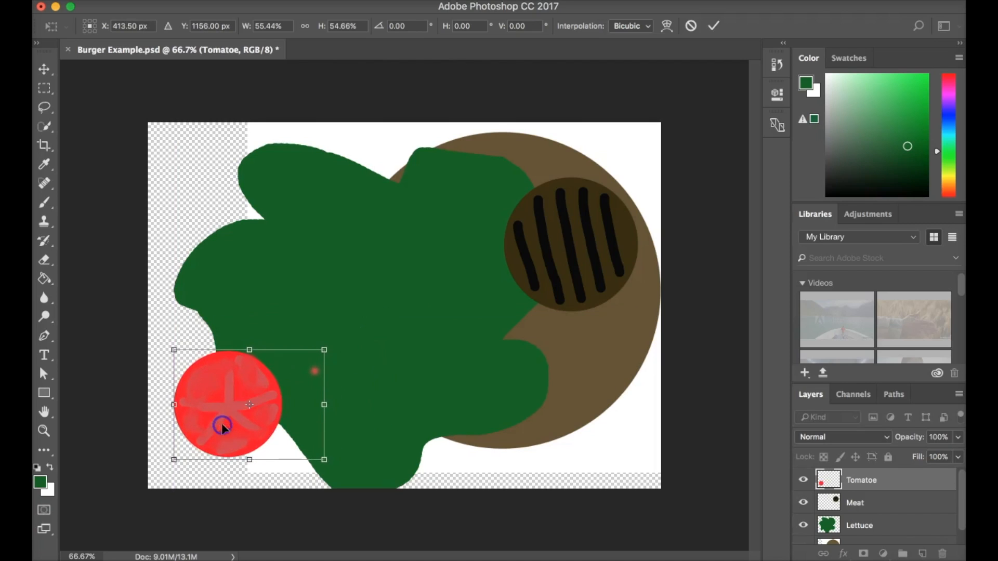
pyautogui.click(44, 67)
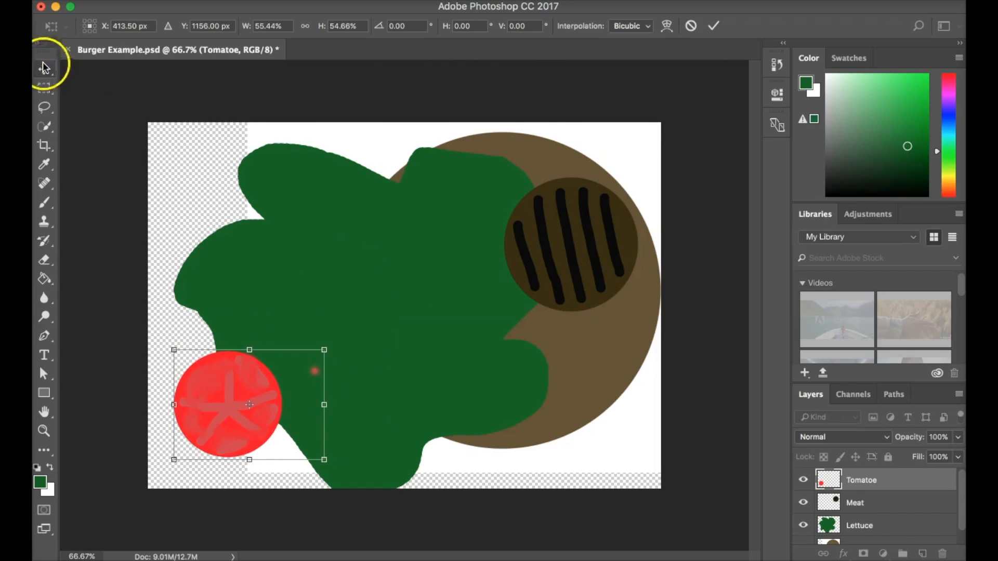
pyautogui.click(608, 200)
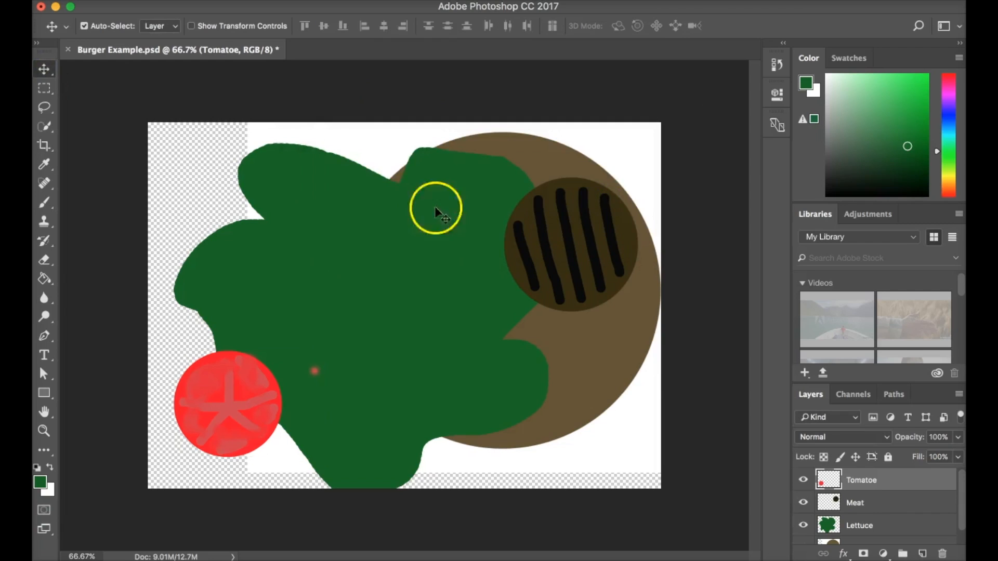
# Step: Scale down the lettuce and place it in the upper-left area of the canvas
pyautogui.click(367, 216)
pyautogui.moveTo(316, 254); pyautogui.dragTo(322, 252)
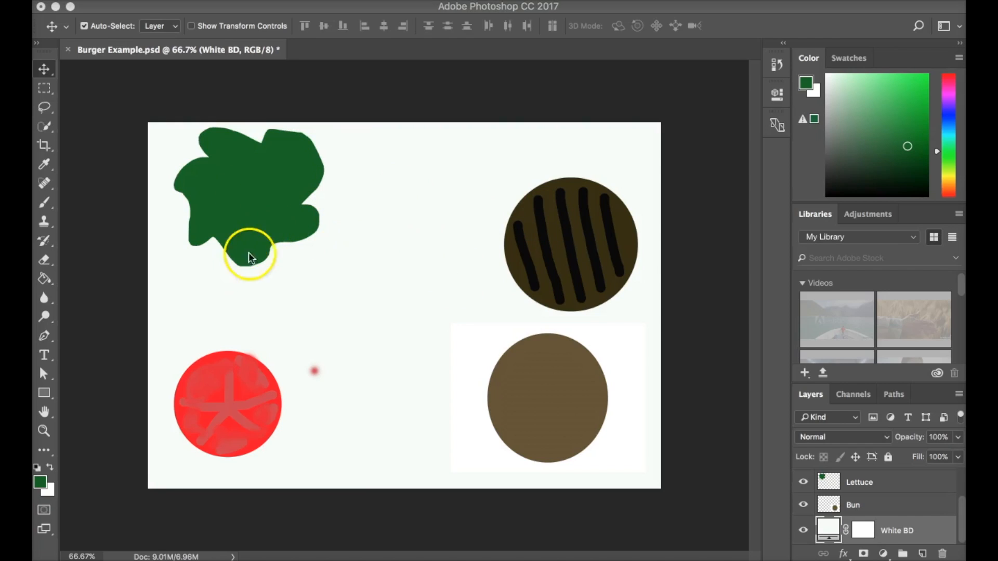
# Step: Bring up the Save As settings for Burger Example.psd and look through the available file formats
pyautogui.click(165, 1)
pyautogui.click(227, 140)
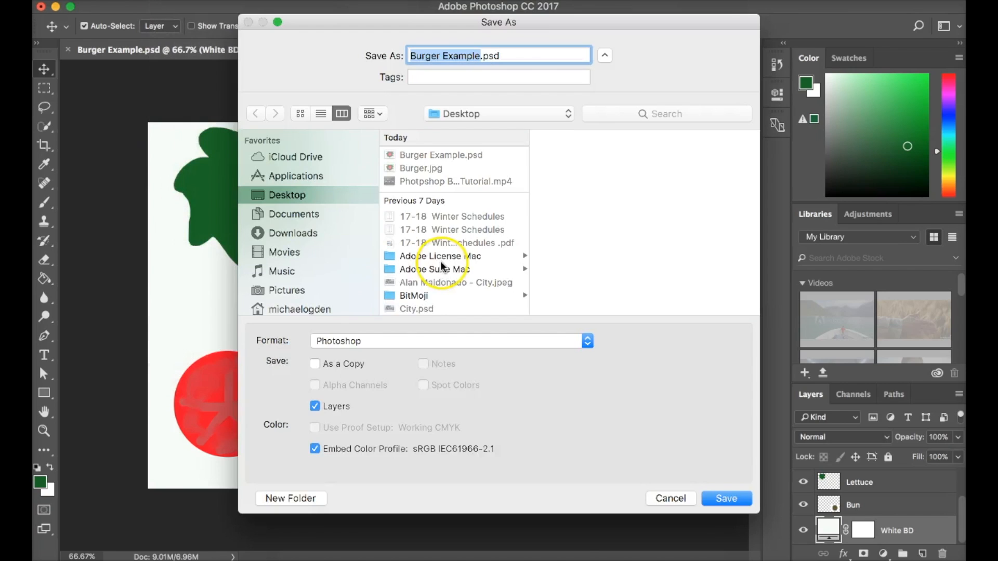
pyautogui.click(418, 342)
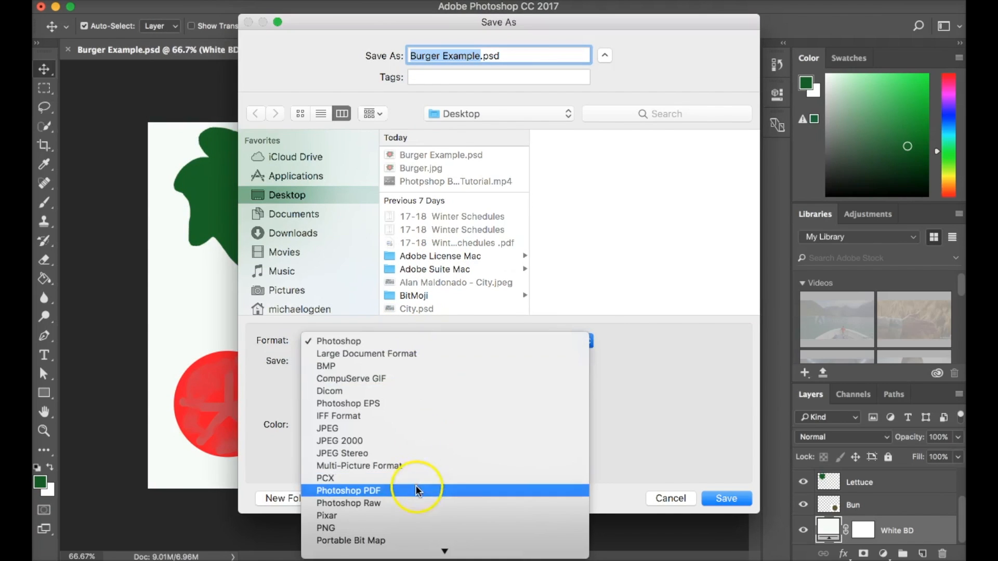
pyautogui.click(655, 407)
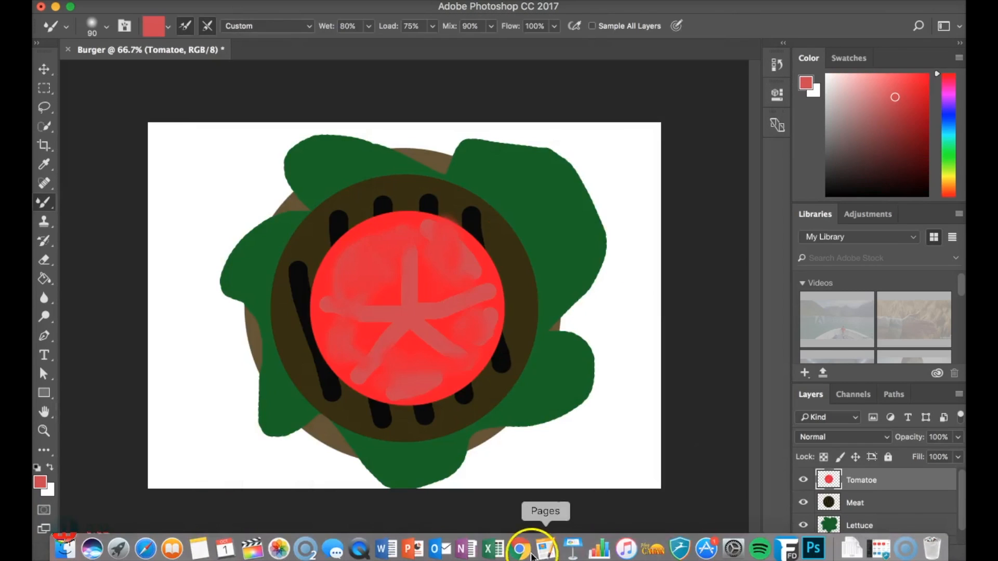
# Step: Switch to Google Chrome with the Google Classroom stream showing the #012 Photoshop Burger assignment
pyautogui.click(522, 554)
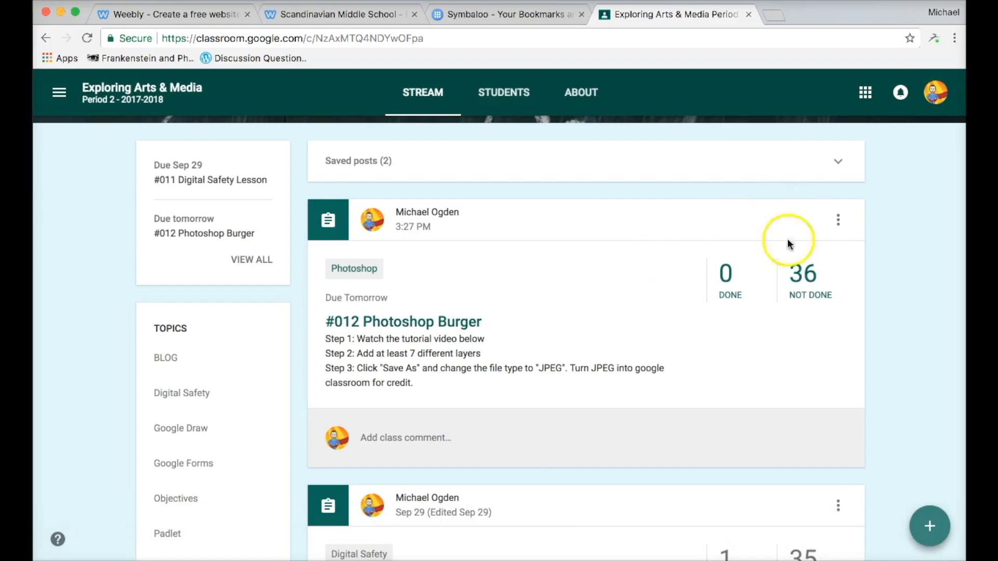